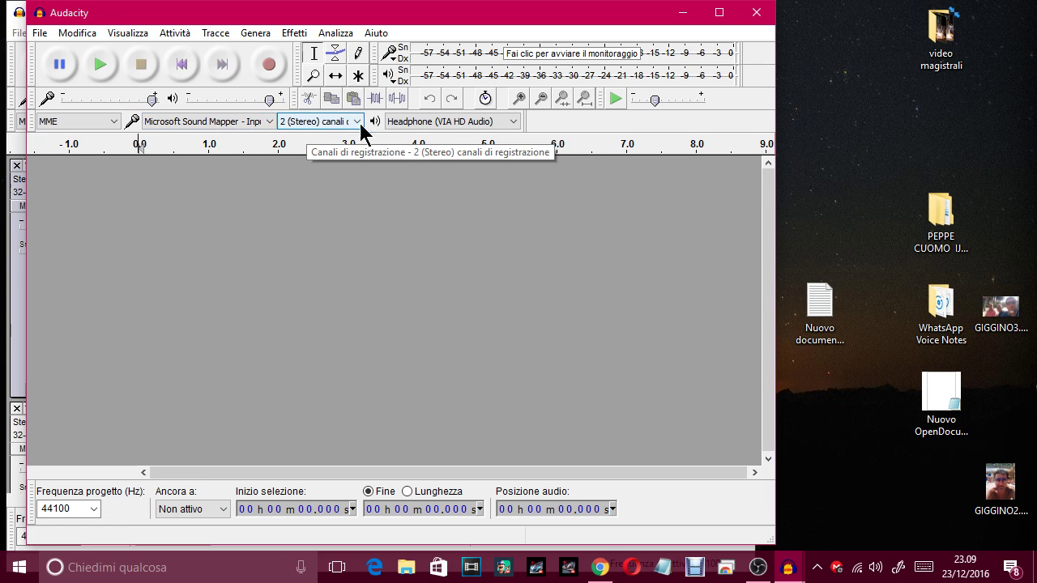
Step: Set the recording device to MICROFONO DEL COMPUTER and record a stereo test track of about 22 seconds
{"action": "left_click", "coordinate": [261, 121]}
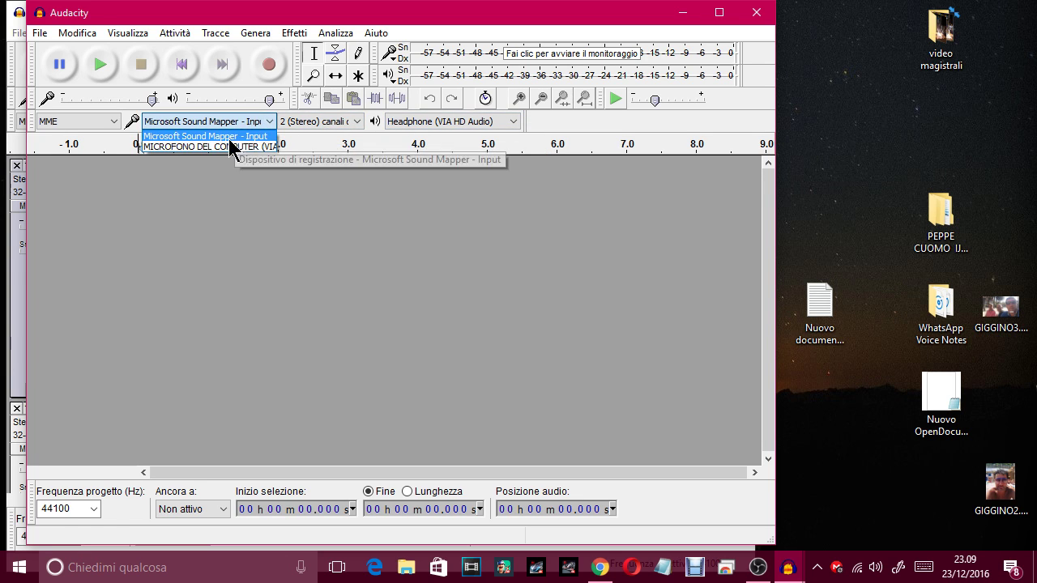
{"action": "left_click", "coordinate": [231, 148]}
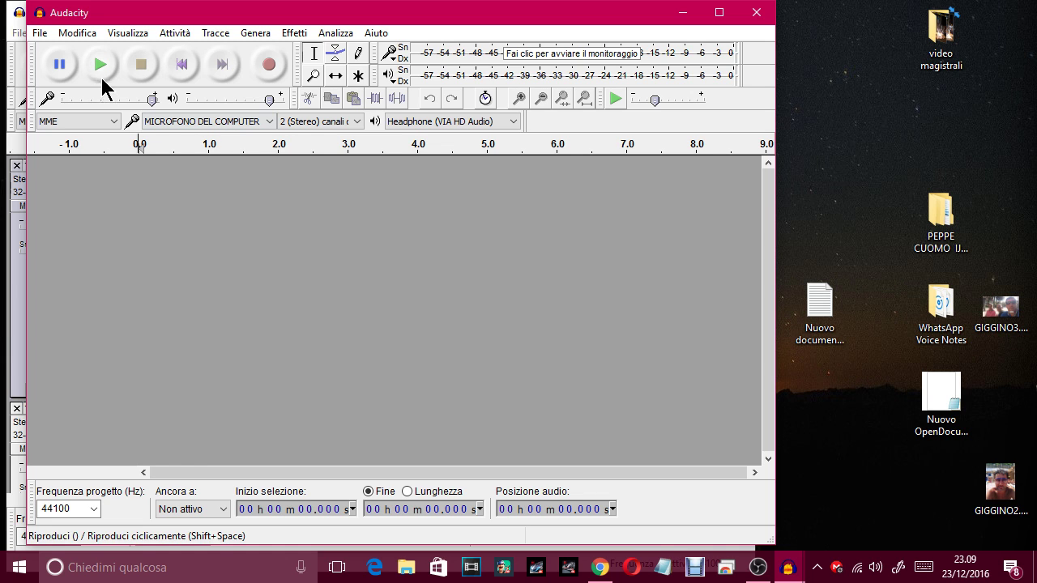
{"action": "left_click", "coordinate": [272, 60]}
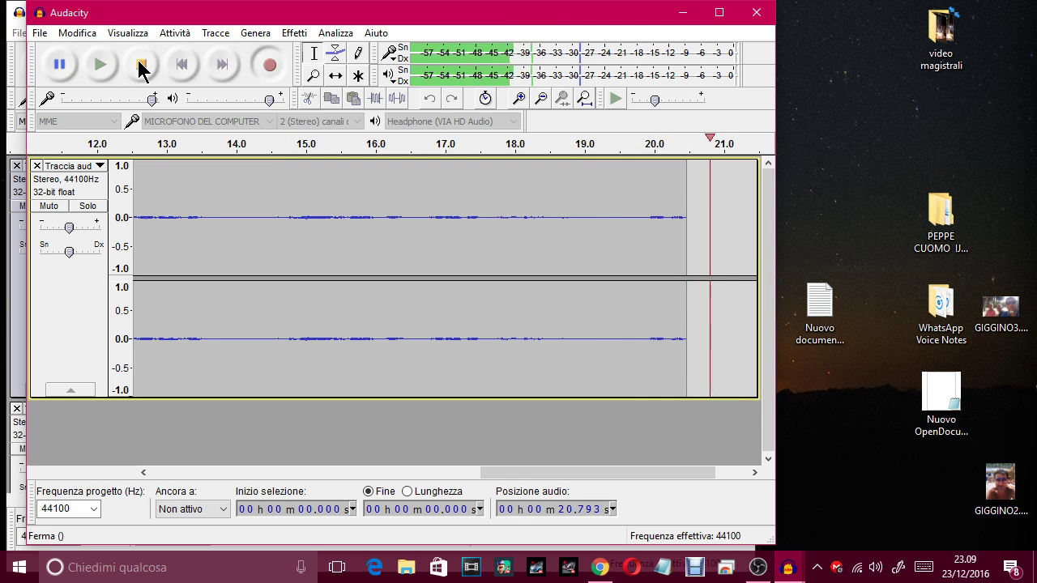
{"action": "left_click", "coordinate": [138, 63]}
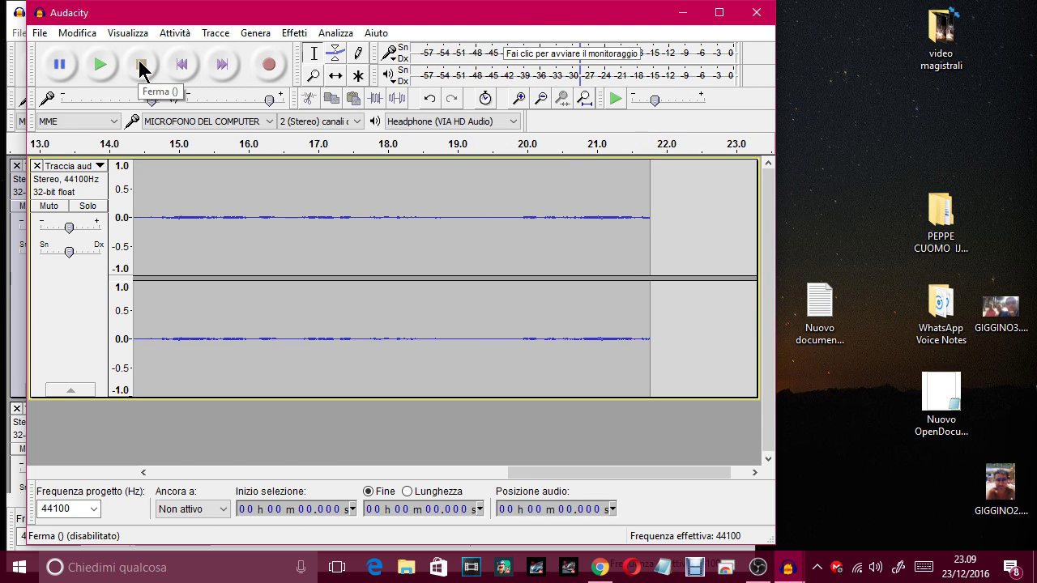
Step: Close both open Audacity projects without saving their changes
{"action": "left_click", "coordinate": [756, 12]}
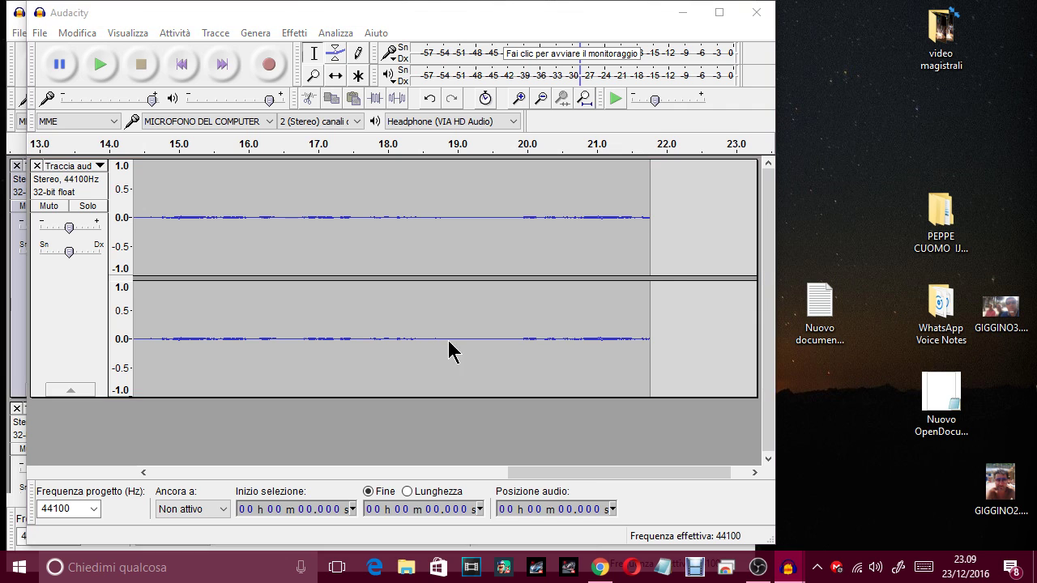
{"action": "left_click", "coordinate": [529, 342]}
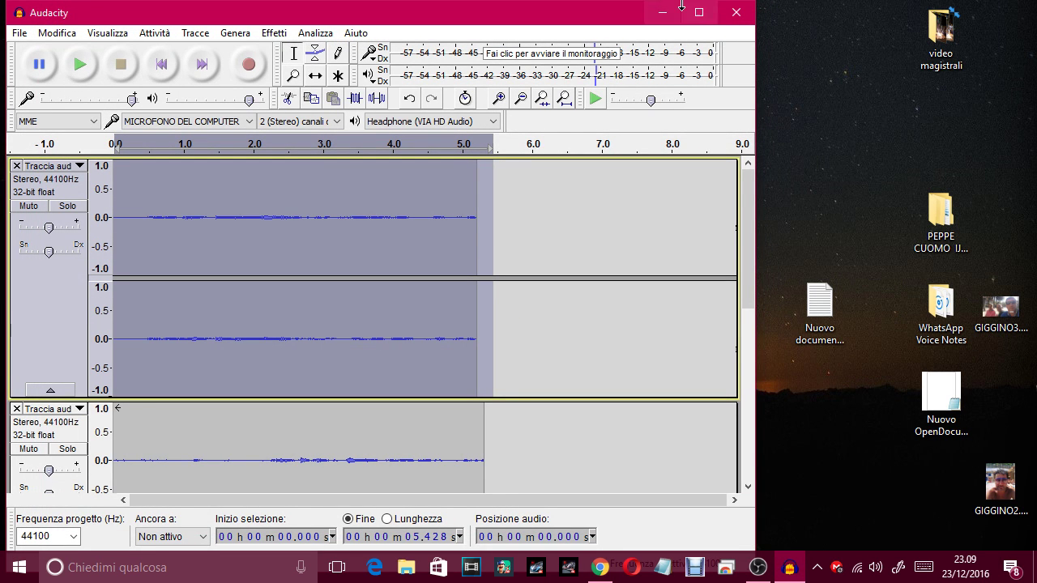
{"action": "left_click", "coordinate": [735, 13]}
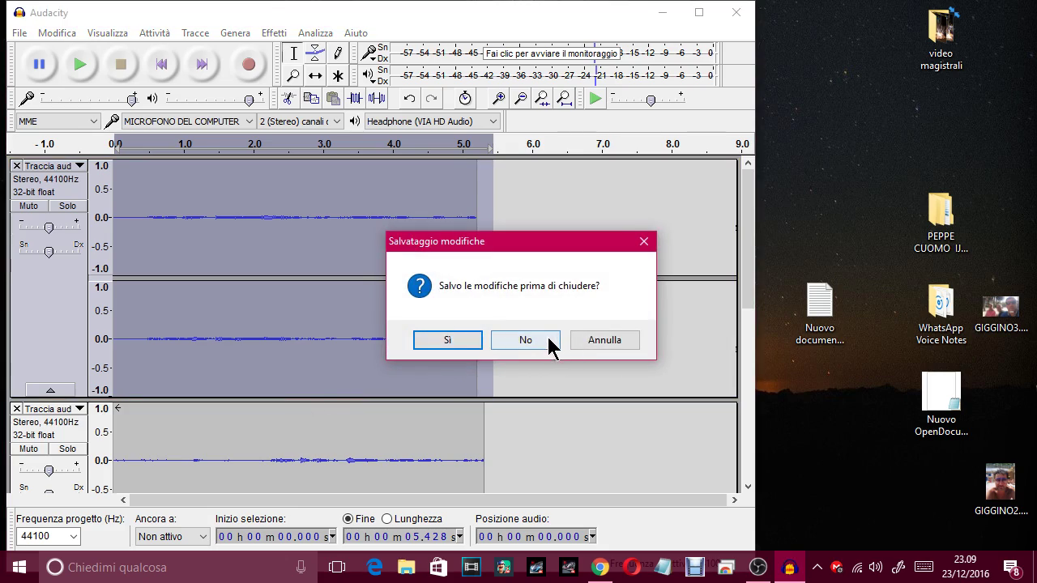
{"action": "left_click", "coordinate": [550, 344]}
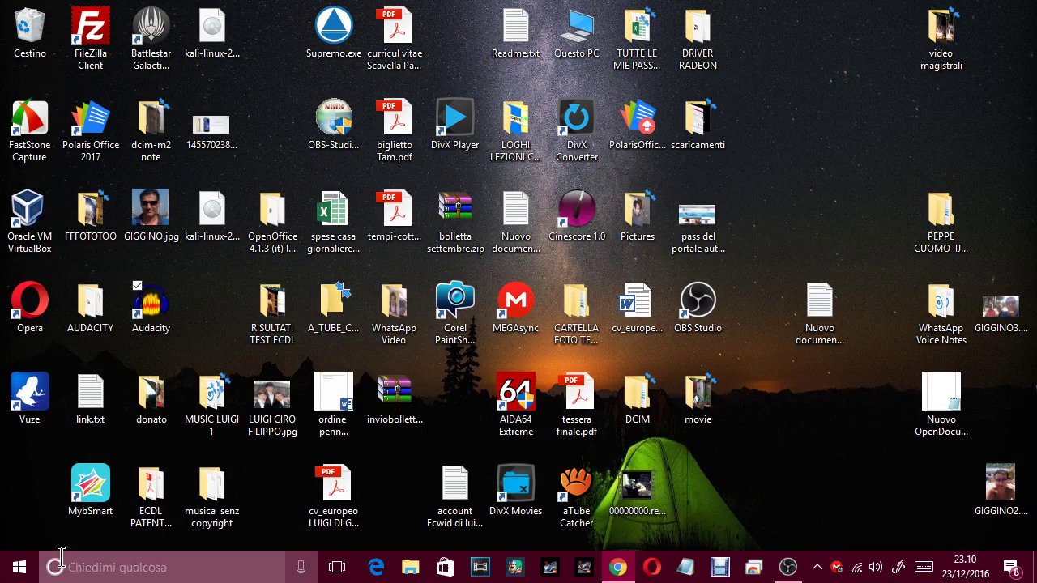
Step: Launch Audacity and record a stereo microphone track of about 43.5 seconds
{"action": "left_click", "coordinate": [66, 569]}
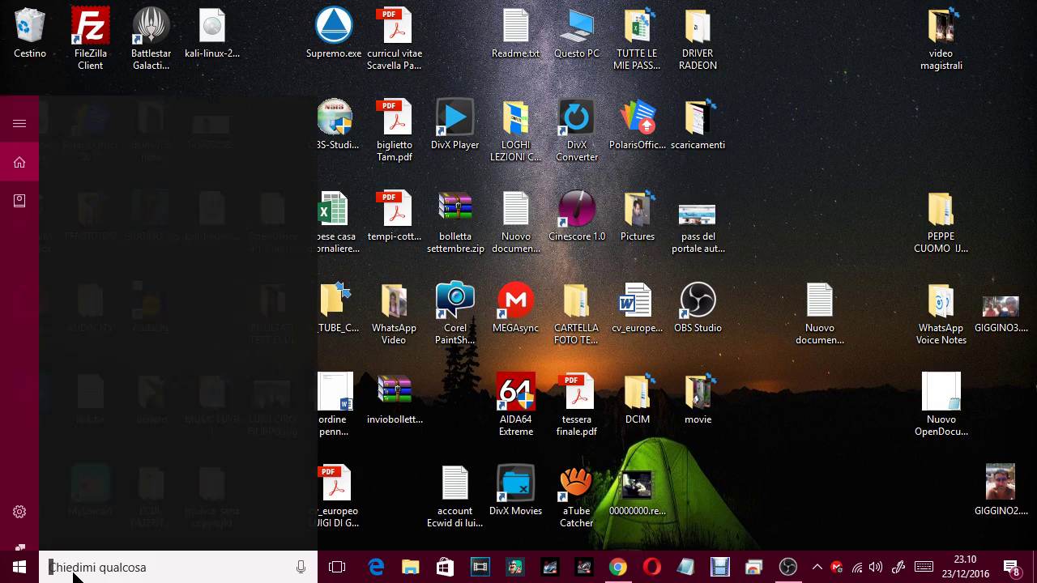
{"action": "type", "text": "auda"}
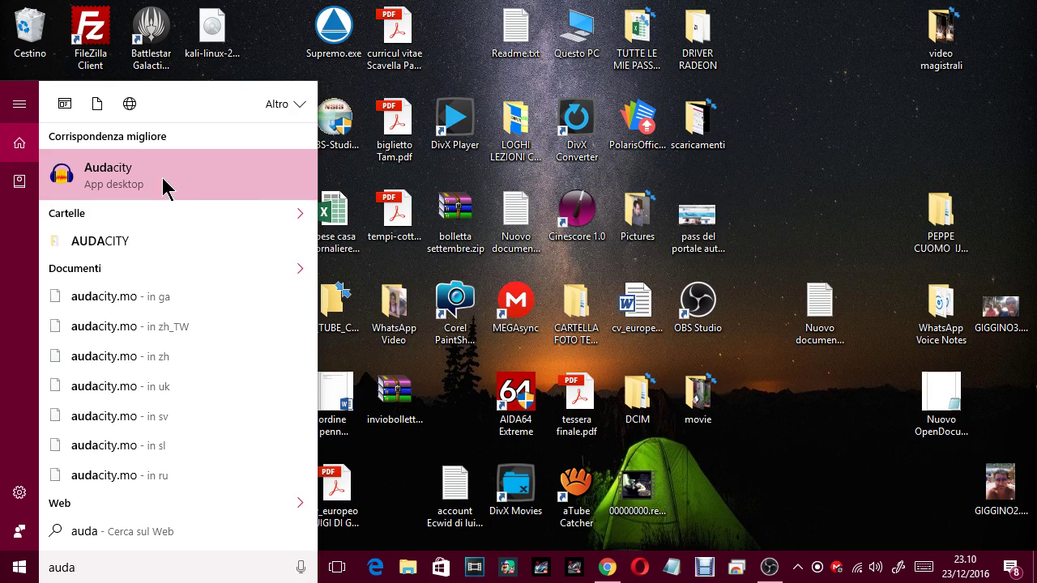
{"action": "left_click", "coordinate": [162, 178]}
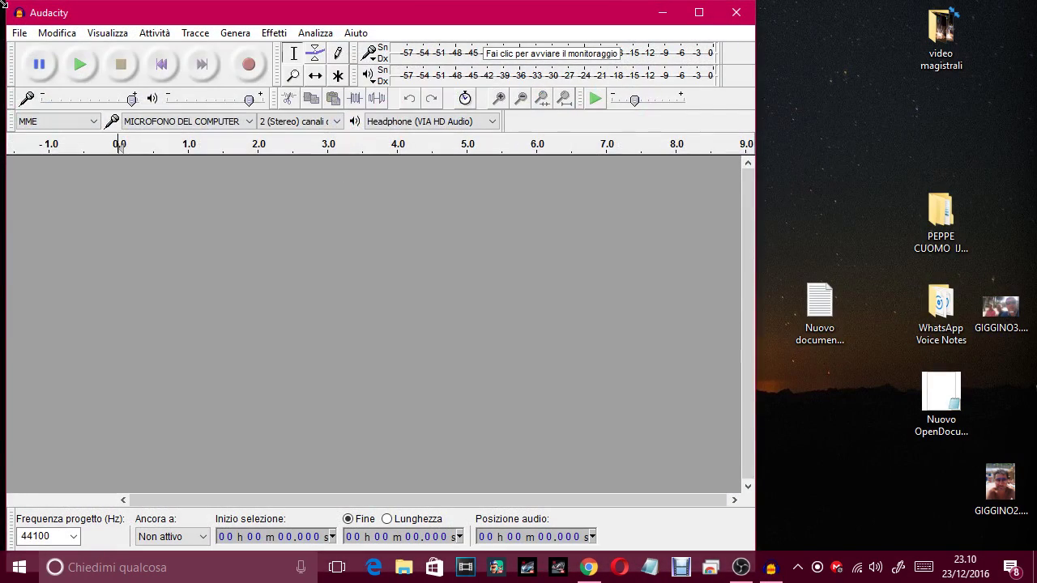
{"action": "left_click", "coordinate": [248, 67]}
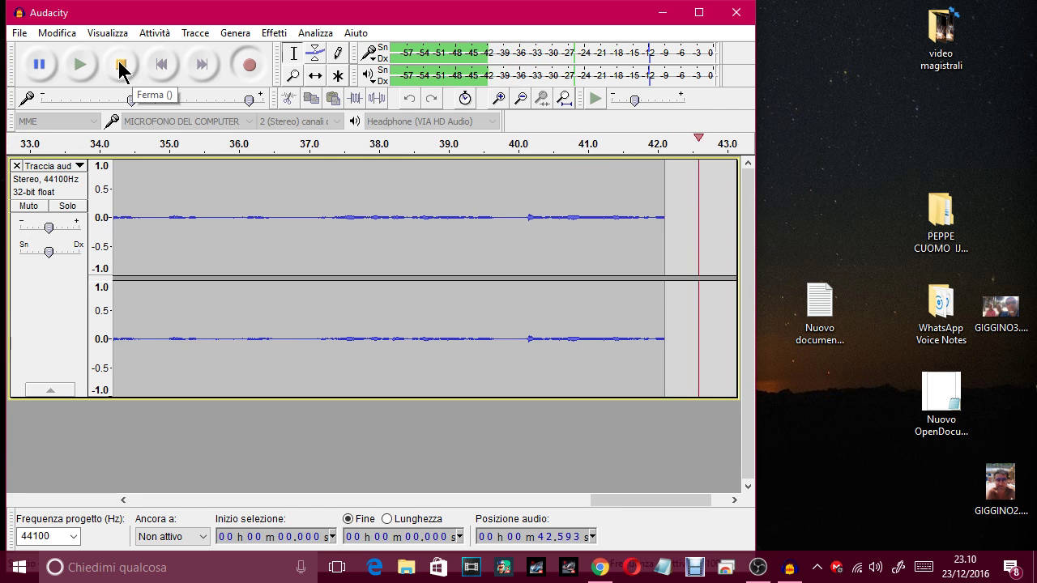
{"action": "left_click", "coordinate": [119, 67]}
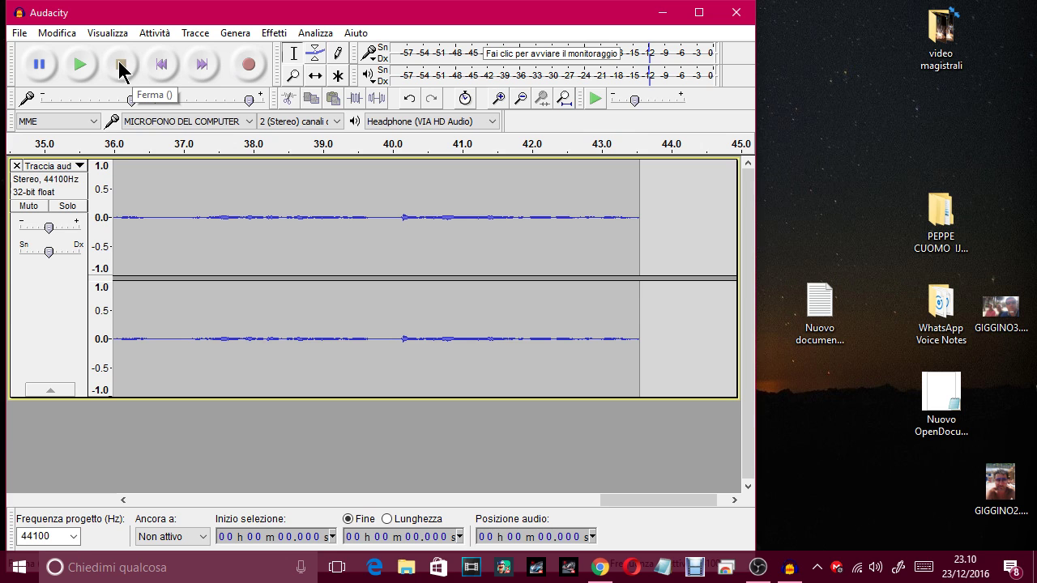
Step: Amplify the whole recording to a new peak amplitude of 12.0 dB with clipping allowed, and play back part of it
{"action": "left_click", "coordinate": [274, 34]}
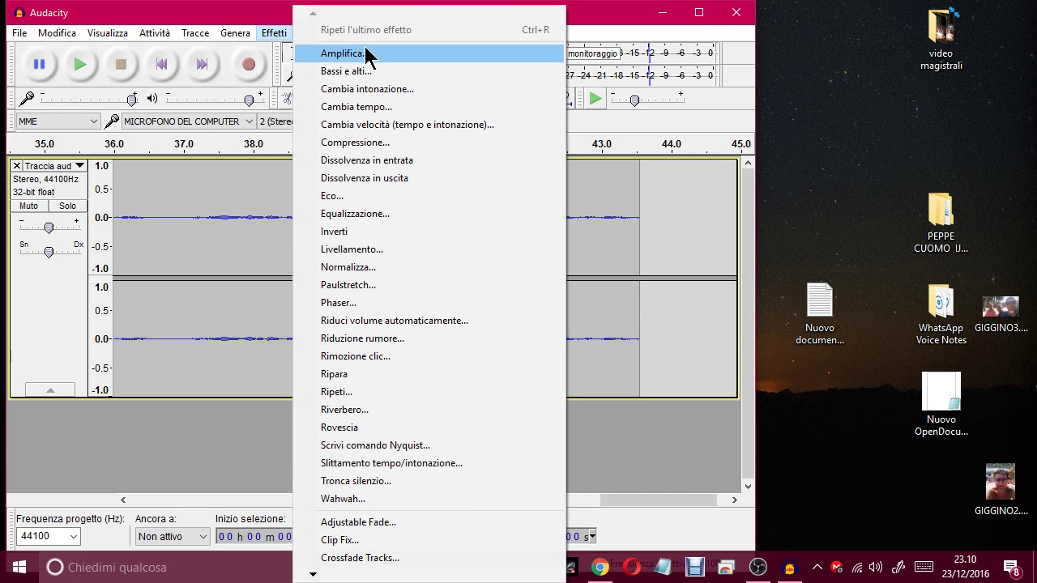
{"action": "left_click", "coordinate": [365, 54]}
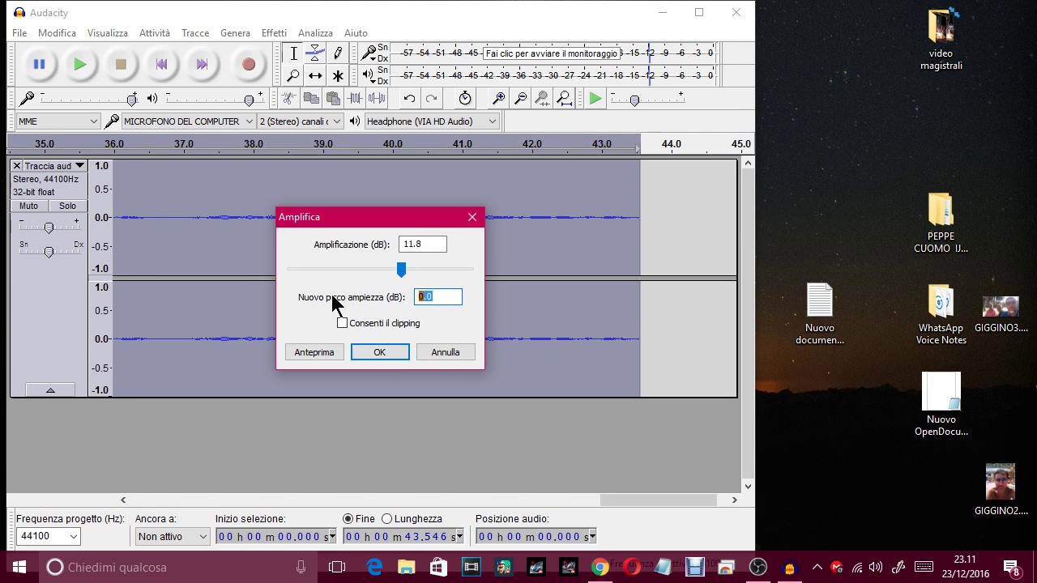
{"action": "type", "text": "2"}
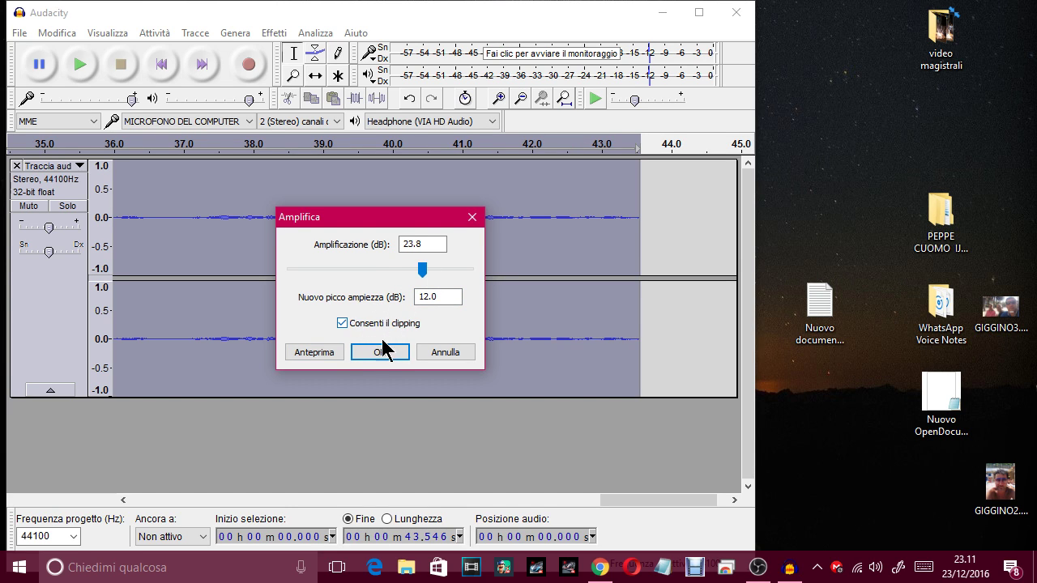
{"action": "left_click", "coordinate": [381, 353]}
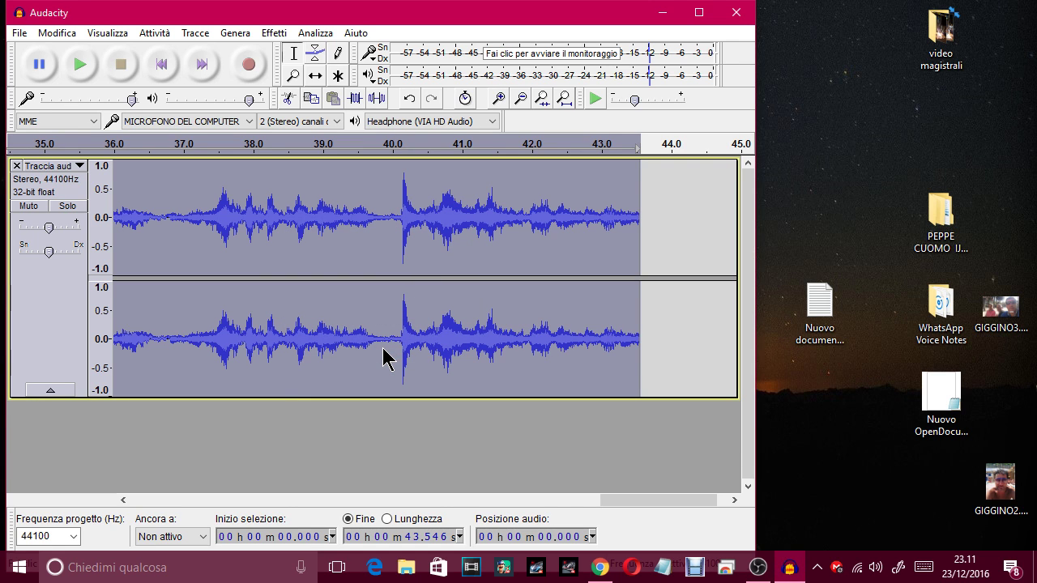
{"action": "left_click", "coordinate": [81, 70]}
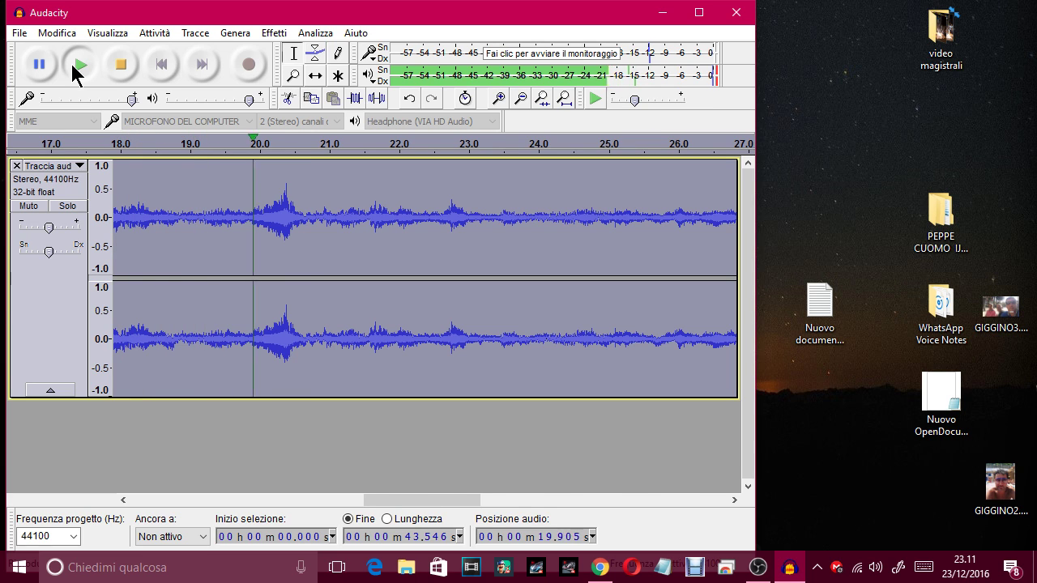
{"action": "left_click", "coordinate": [123, 62]}
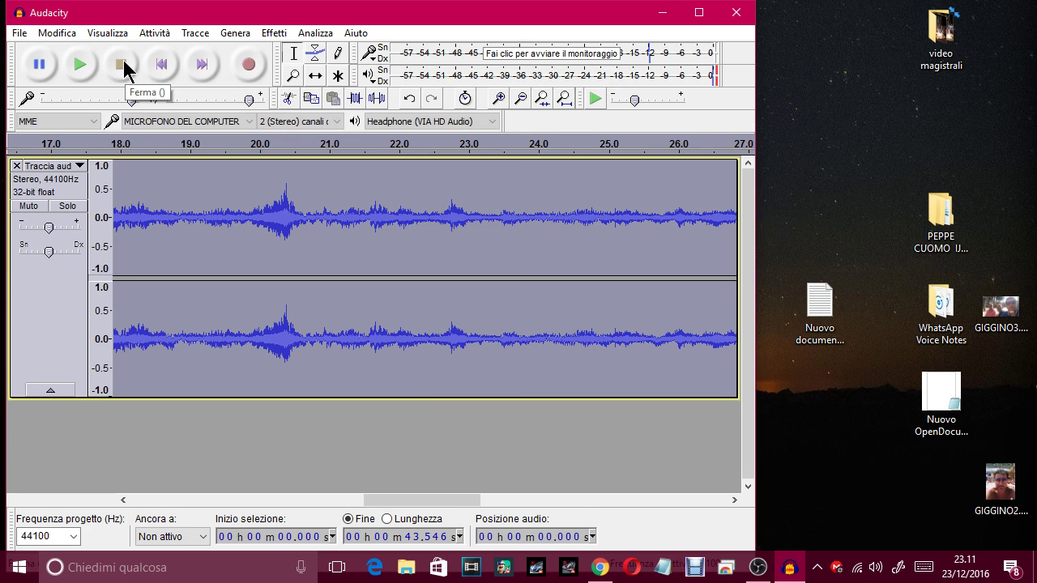
Step: Normalize the recording to a maximum amplitude of -1.0 dB with DC offset removal enabled
{"action": "left_click", "coordinate": [274, 33]}
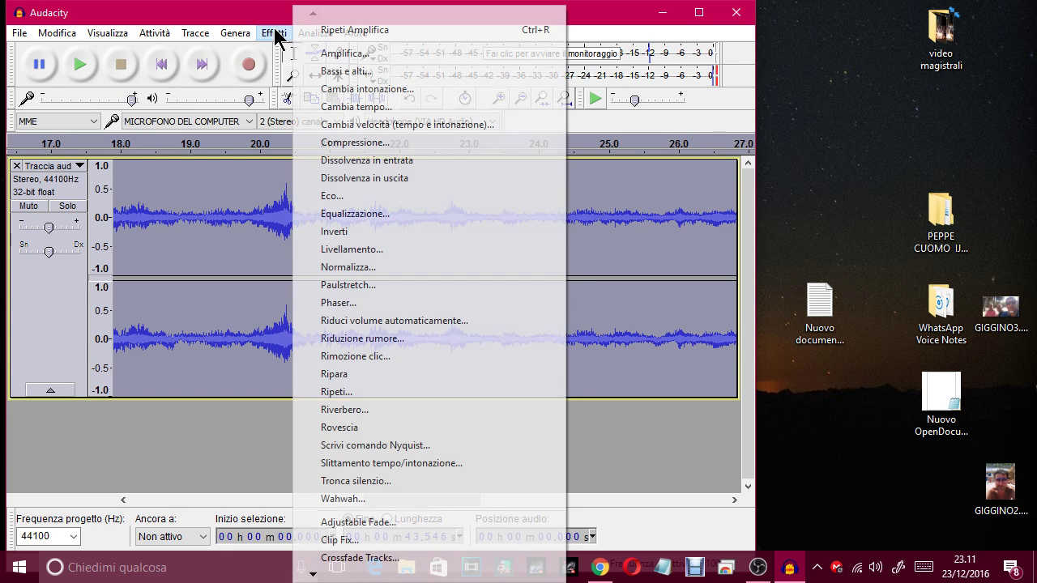
{"action": "left_click", "coordinate": [362, 269]}
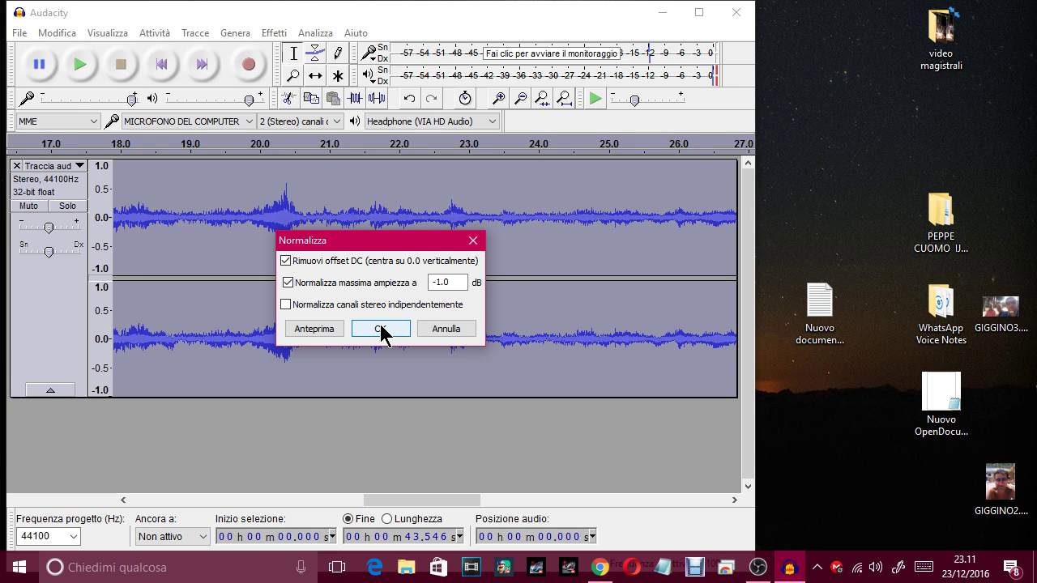
{"action": "left_click", "coordinate": [381, 329]}
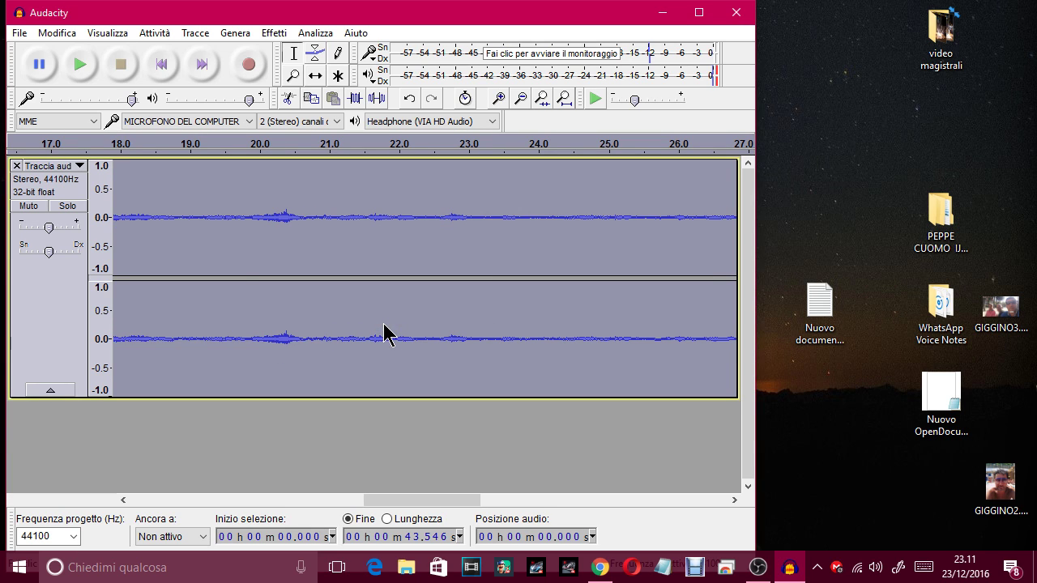
Step: Play back the normalized recording with its full length fitted to the window
{"action": "left_click", "coordinate": [78, 67]}
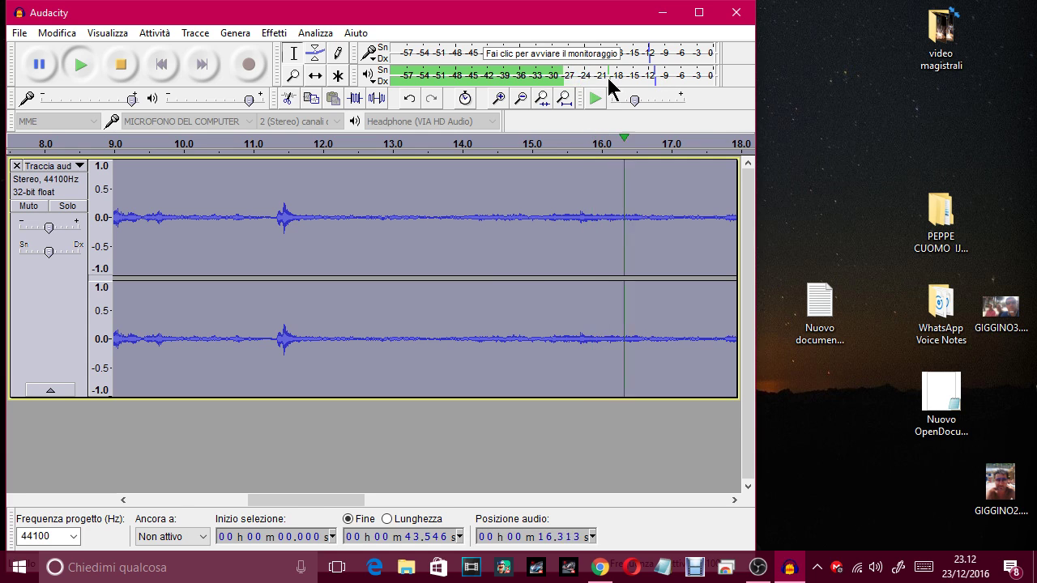
{"action": "left_click", "coordinate": [564, 99]}
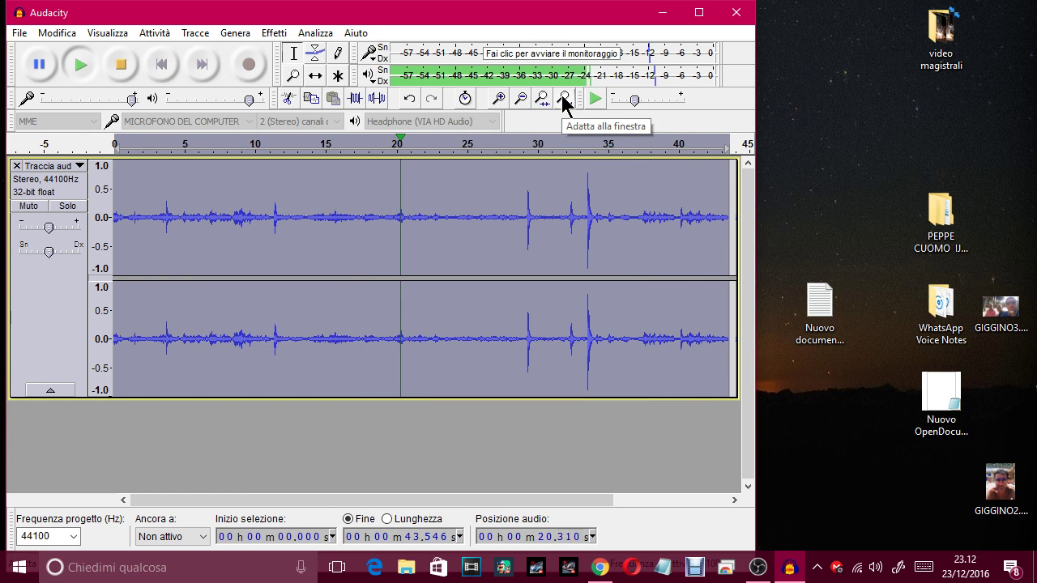
{"action": "left_click", "coordinate": [468, 101]}
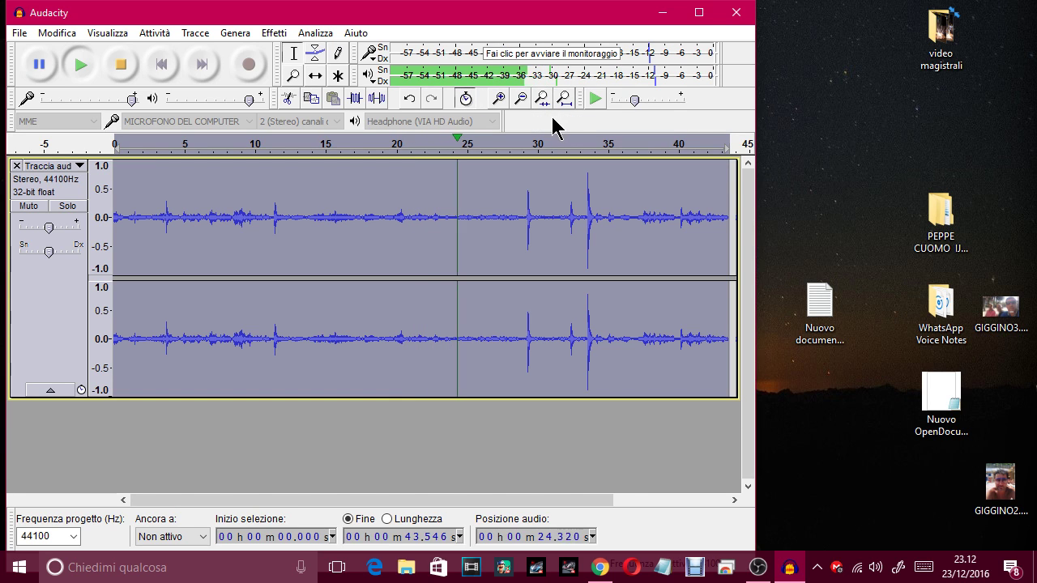
{"action": "left_click", "coordinate": [464, 103]}
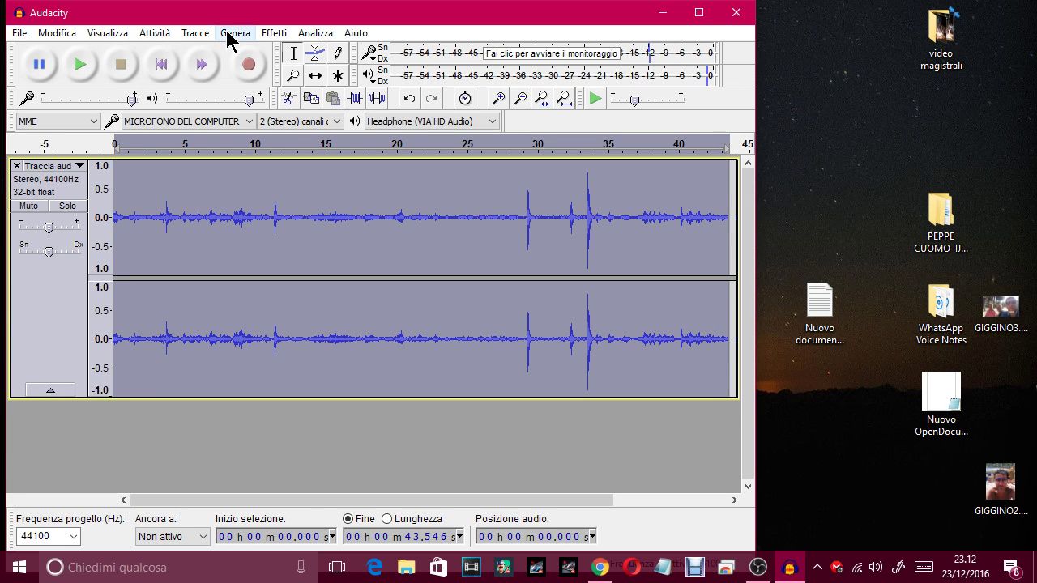
Step: Schedule a one-hour timer recording to start on 23/12/2016 at 23:25:25, and cancel it while it waits
{"action": "left_click", "coordinate": [154, 33]}
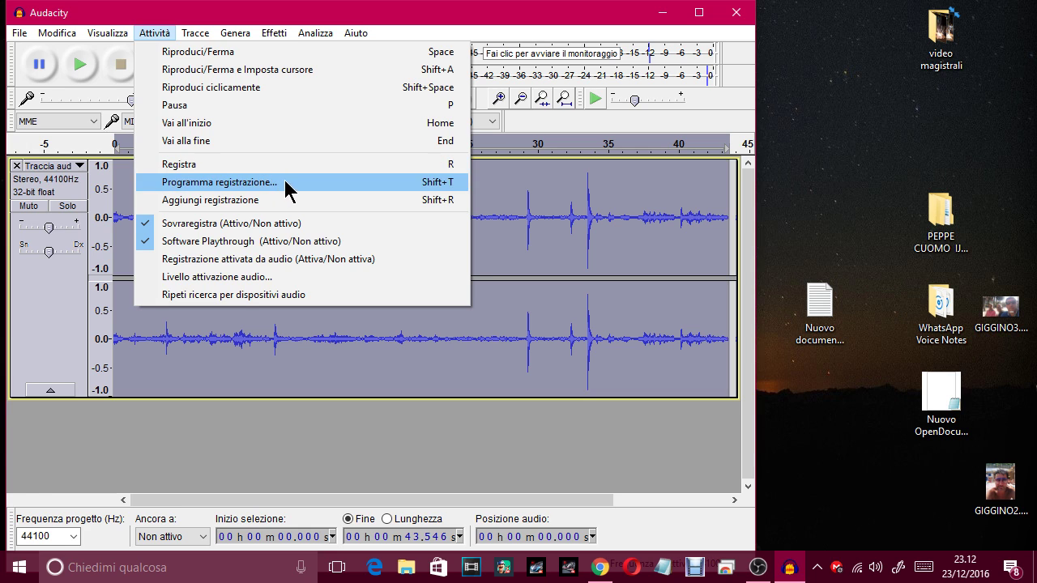
{"action": "left_click", "coordinate": [286, 182]}
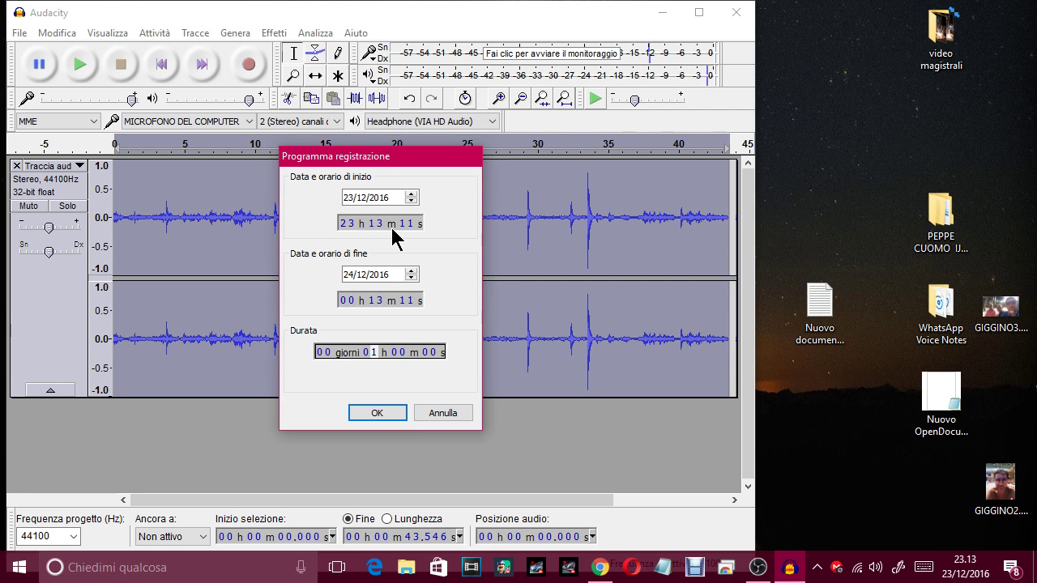
{"action": "left_click", "coordinate": [388, 223]}
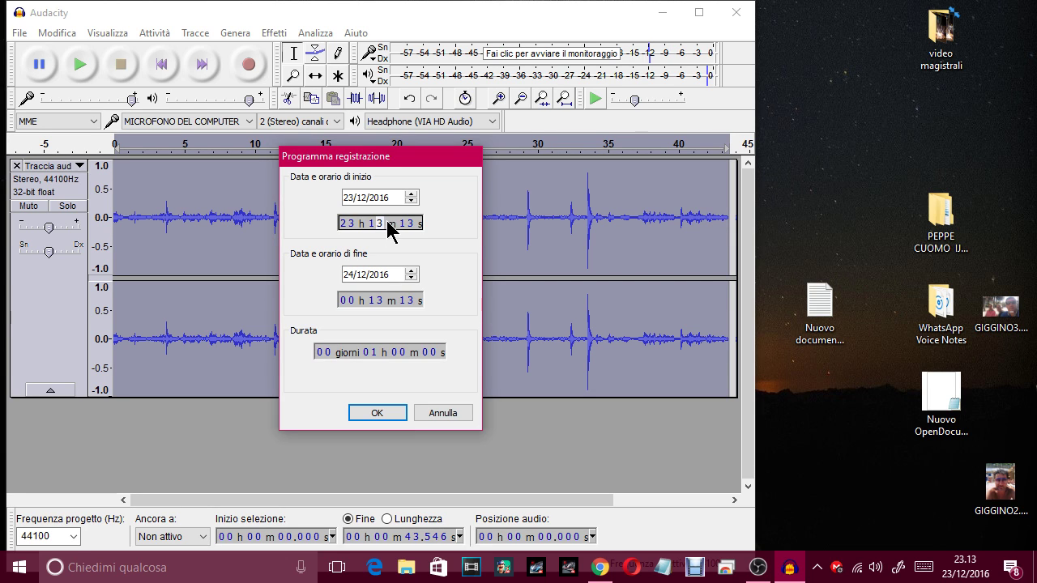
{"action": "key", "text": "Up"}
{"action": "key", "text": "Up"}
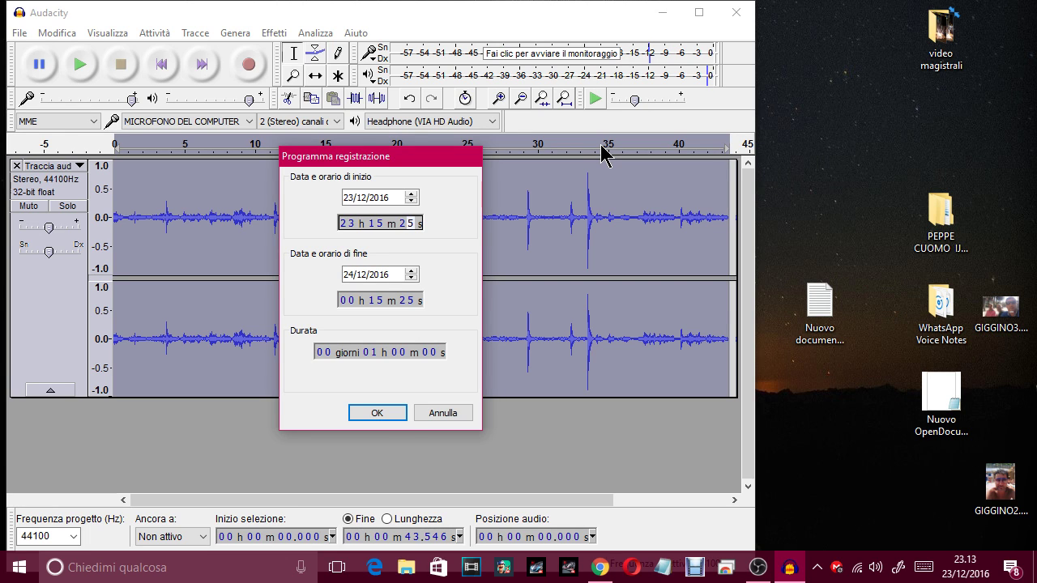
{"action": "left_click", "coordinate": [373, 224]}
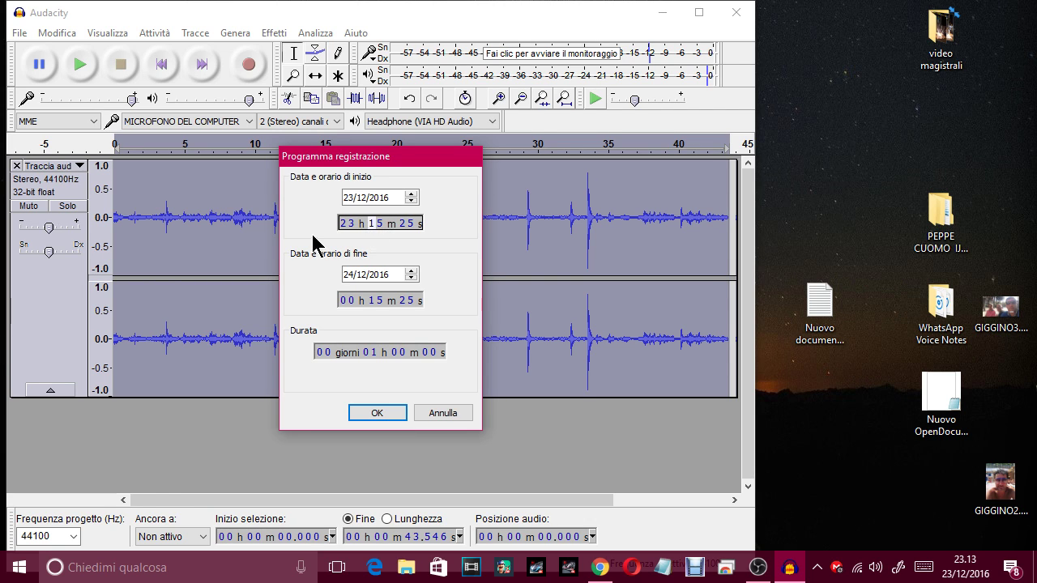
{"action": "type", "text": "2"}
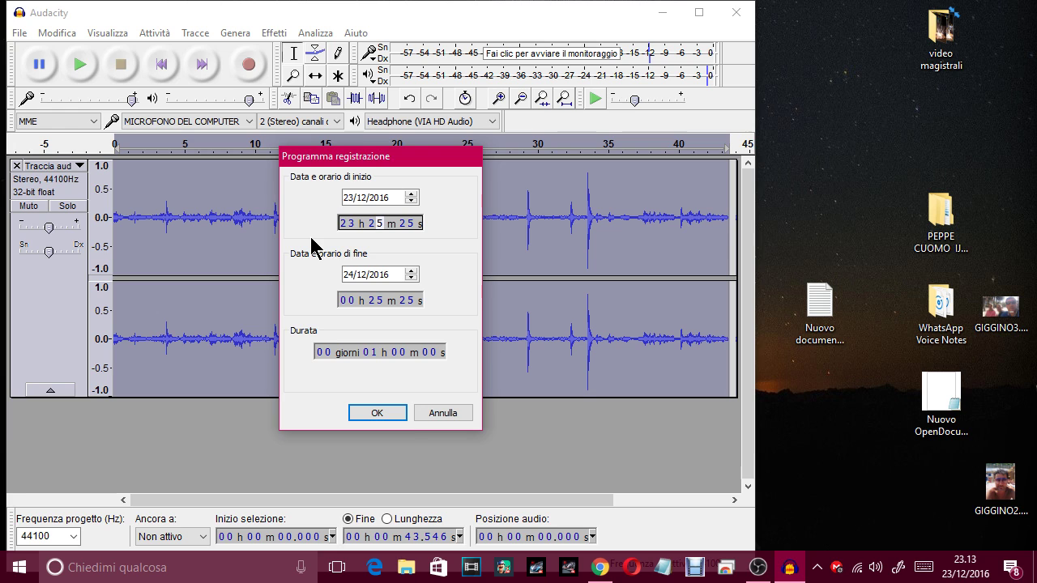
{"action": "left_click", "coordinate": [377, 413]}
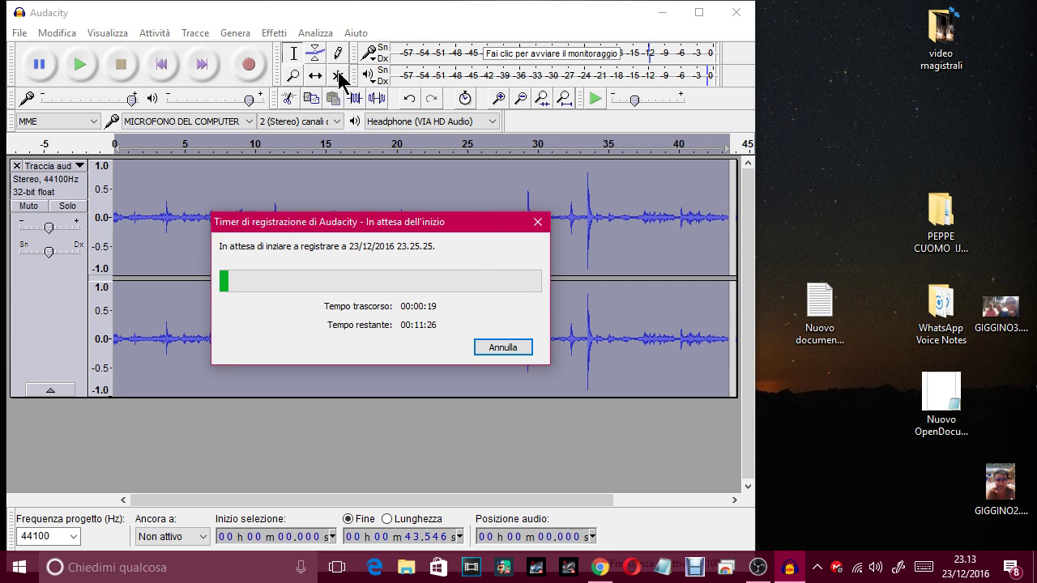
{"action": "left_click", "coordinate": [504, 347]}
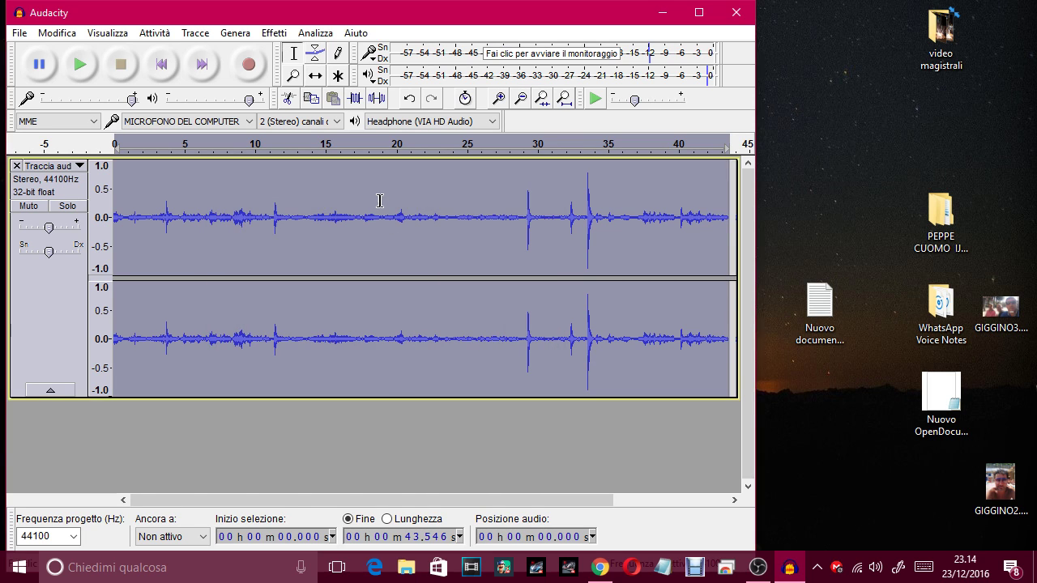
Step: Activate the Multi-Tool for working on the recorded track
{"action": "left_click", "coordinate": [338, 78]}
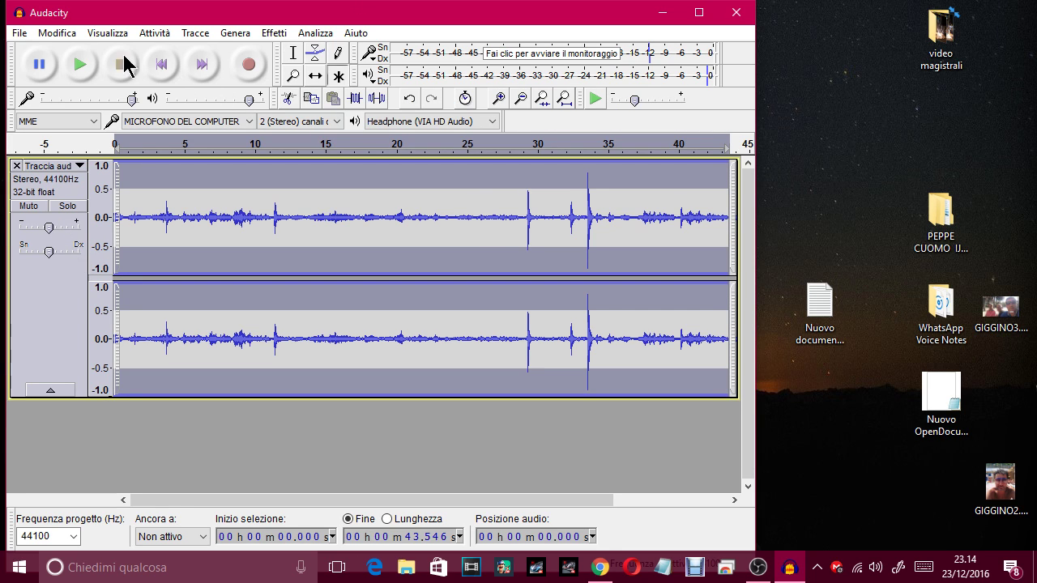
Step: Record a second microphone take of about 17 seconds on a new track
{"action": "left_click", "coordinate": [248, 65]}
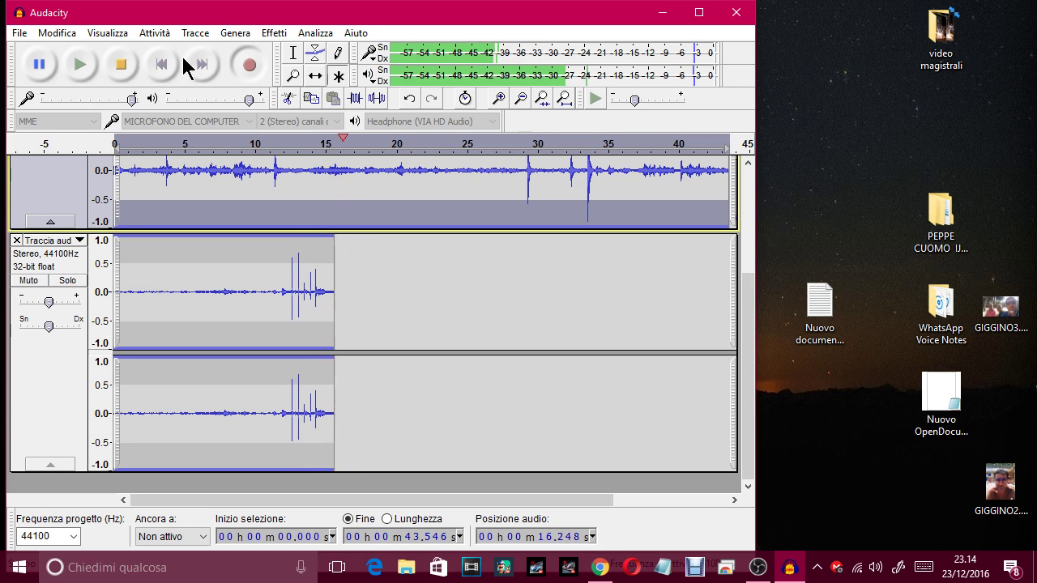
{"action": "left_click", "coordinate": [120, 66]}
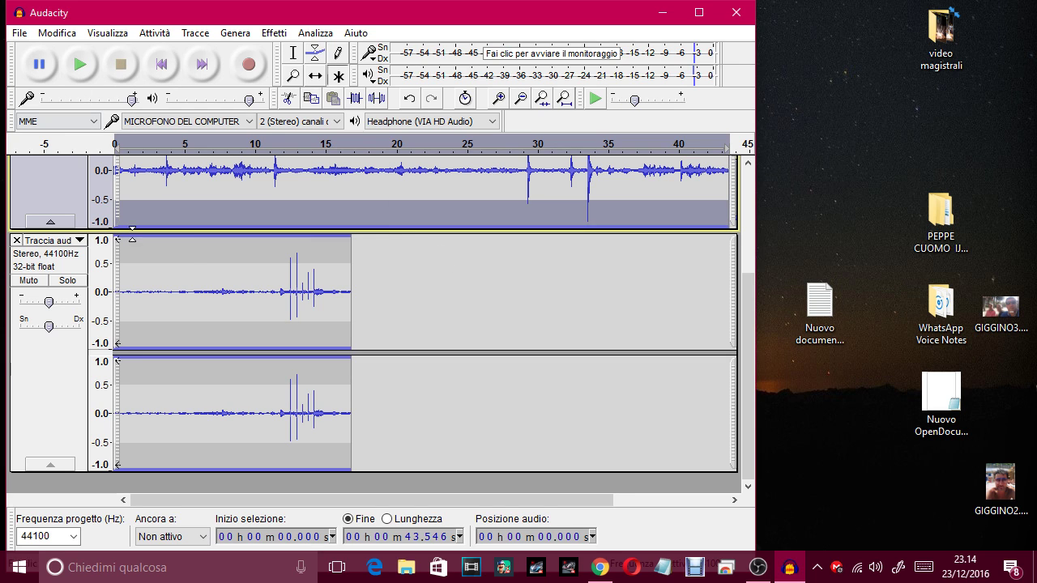
Step: Try out short range selections between about 8 and 10 seconds in the second track, and clear the selection
{"action": "left_click", "coordinate": [243, 292]}
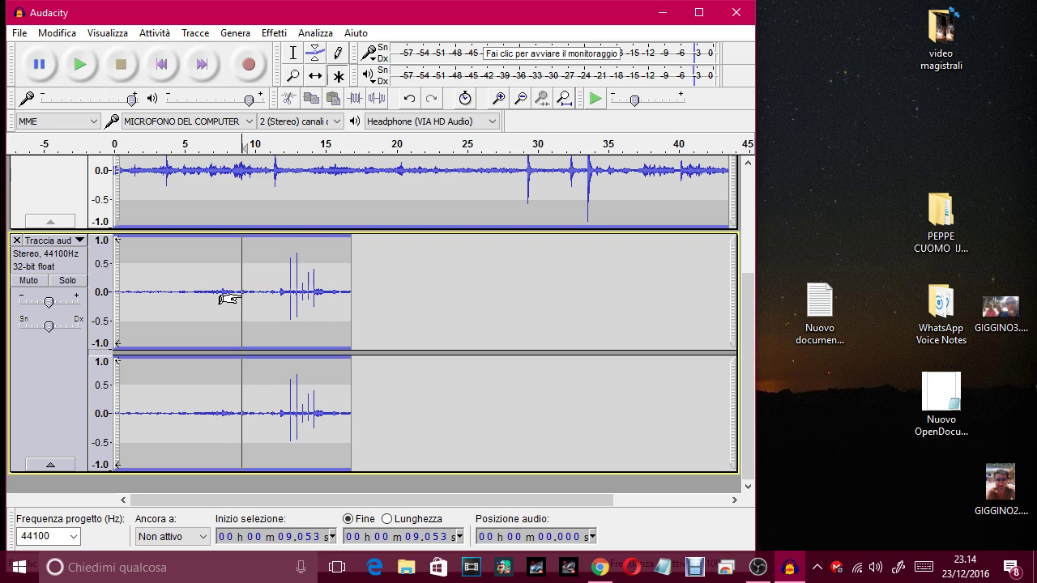
{"action": "left_click_drag", "start_coordinate": [230, 299], "coordinate": [204, 294]}
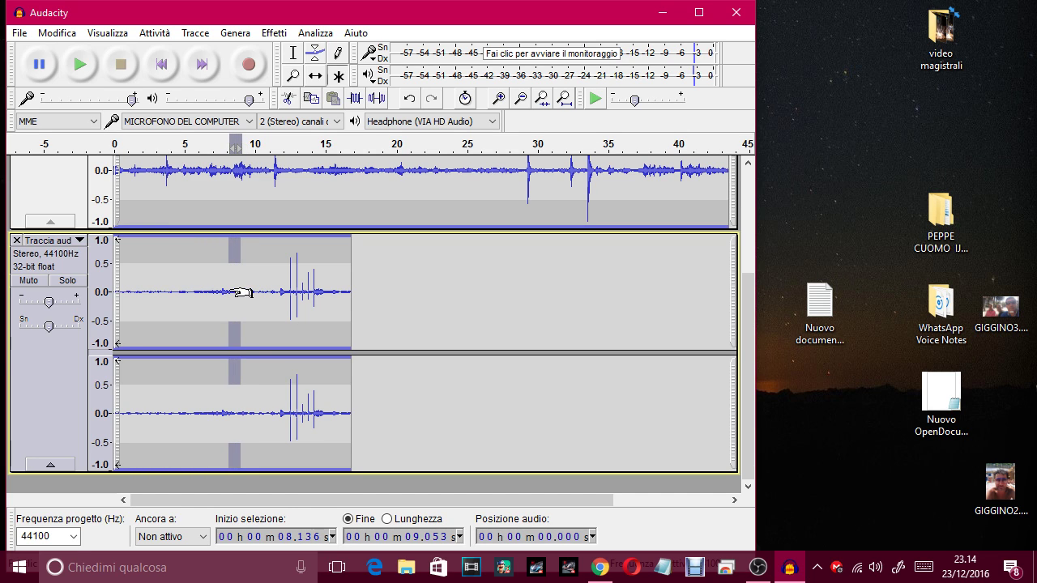
{"action": "left_click", "coordinate": [235, 293]}
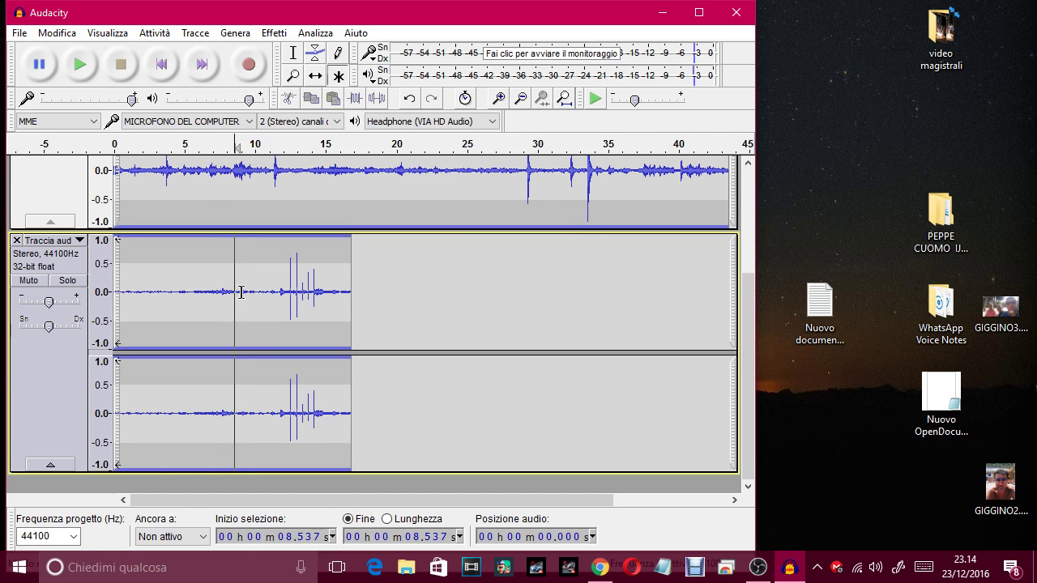
{"action": "mouse_move", "coordinate": [223, 298]}
{"action": "left_mouse_down"}
{"action": "mouse_move", "coordinate": [203, 294]}
{"action": "mouse_move", "coordinate": [246, 298]}
{"action": "left_mouse_up"}
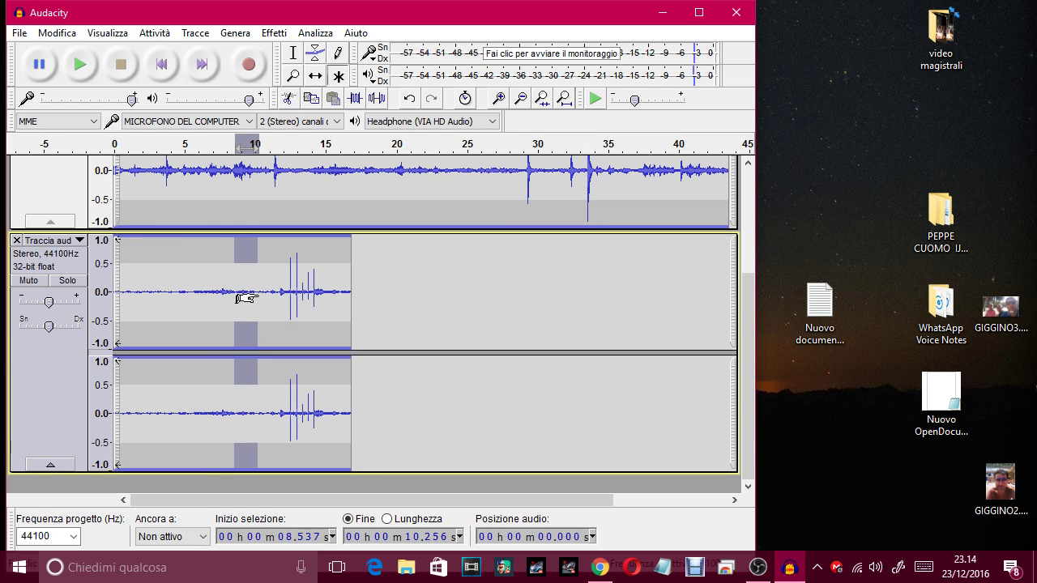
{"action": "left_click", "coordinate": [247, 243]}
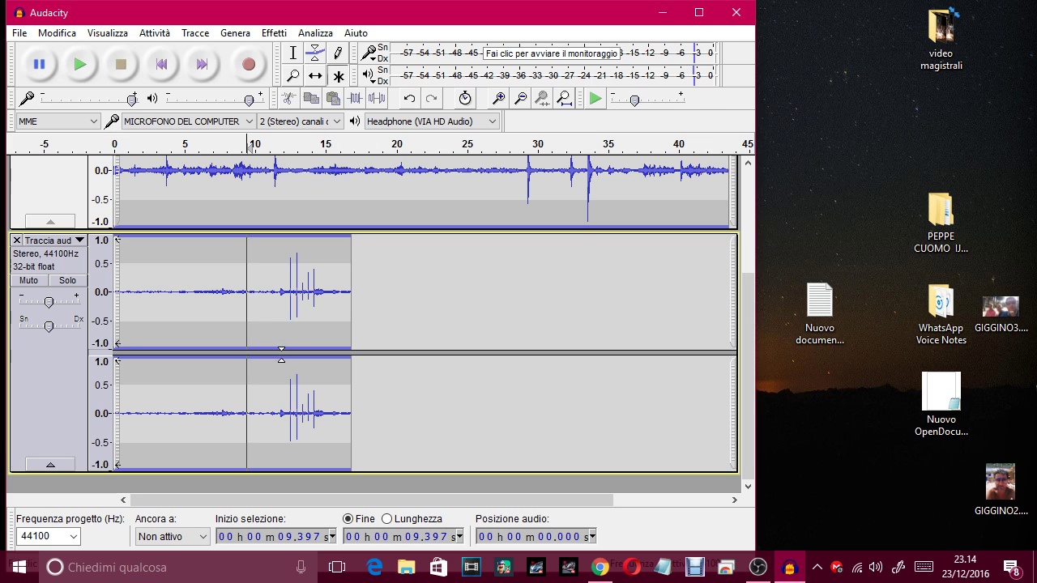
Step: Adjust the channel split of the second track and shrink both tracks vertically so they fit together in view
{"action": "mouse_move", "coordinate": [283, 354]}
{"action": "left_mouse_down"}
{"action": "mouse_move", "coordinate": [281, 331]}
{"action": "mouse_move", "coordinate": [289, 418]}
{"action": "mouse_move", "coordinate": [294, 271]}
{"action": "mouse_move", "coordinate": [296, 341]}
{"action": "left_mouse_up"}
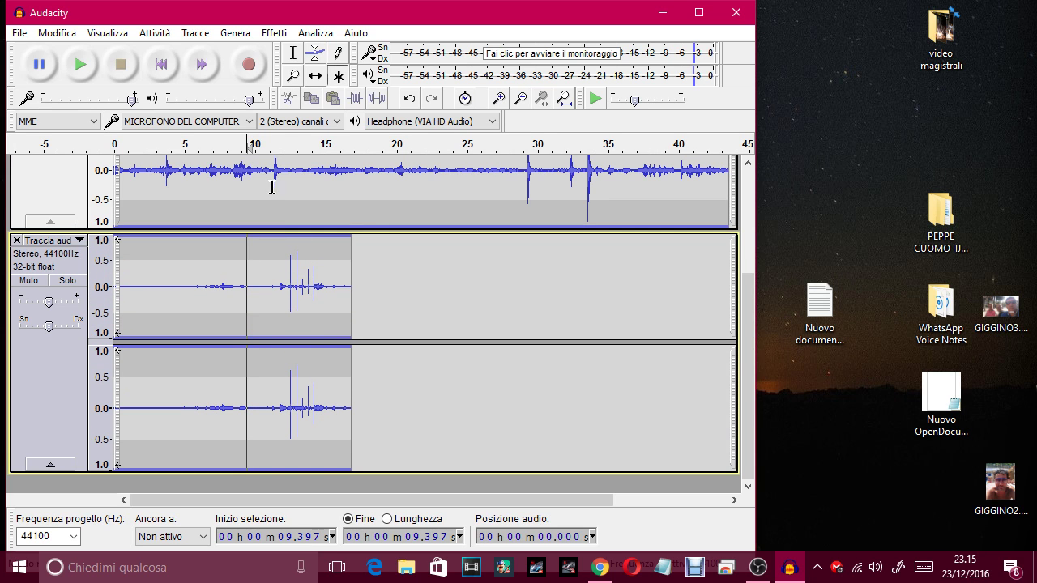
{"action": "left_click_drag", "start_coordinate": [365, 224], "coordinate": [374, 248]}
{"action": "scroll", "coordinate": [380, 435], "scroll_direction": "up", "scroll_amount": 3}
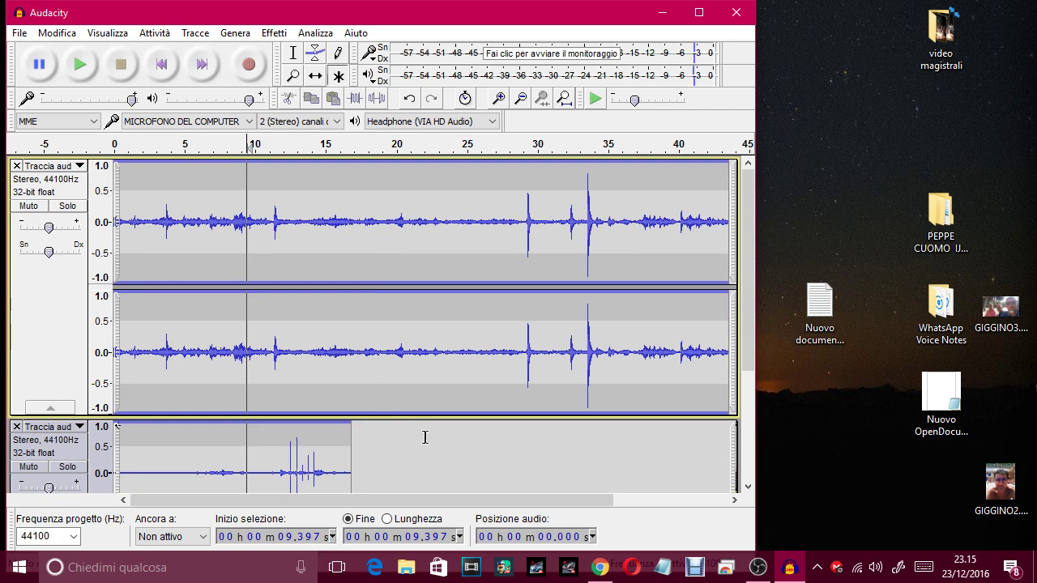
{"action": "left_click_drag", "start_coordinate": [423, 416], "coordinate": [445, 247]}
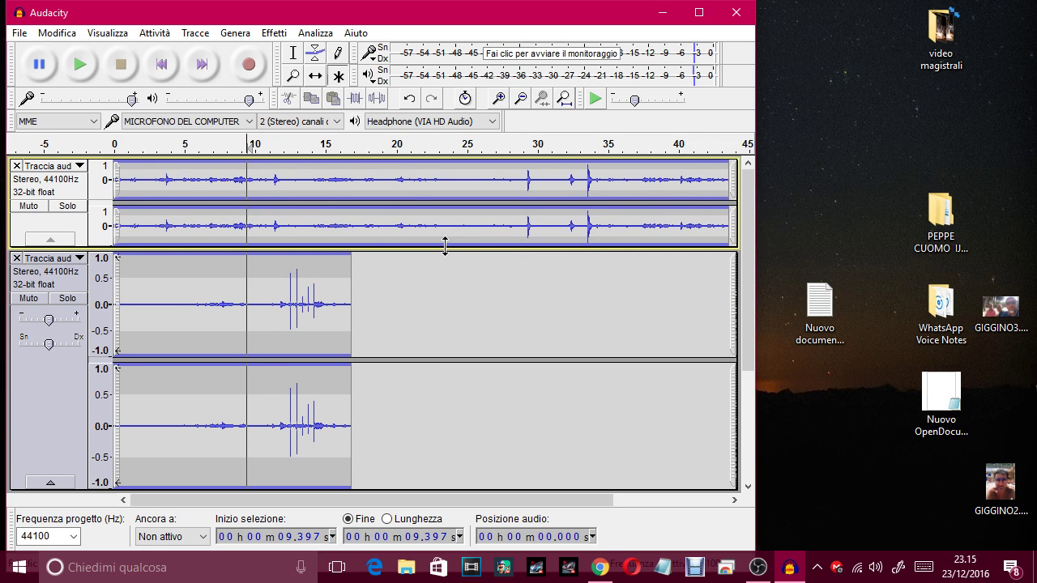
{"action": "left_click_drag", "start_coordinate": [428, 489], "coordinate": [430, 332]}
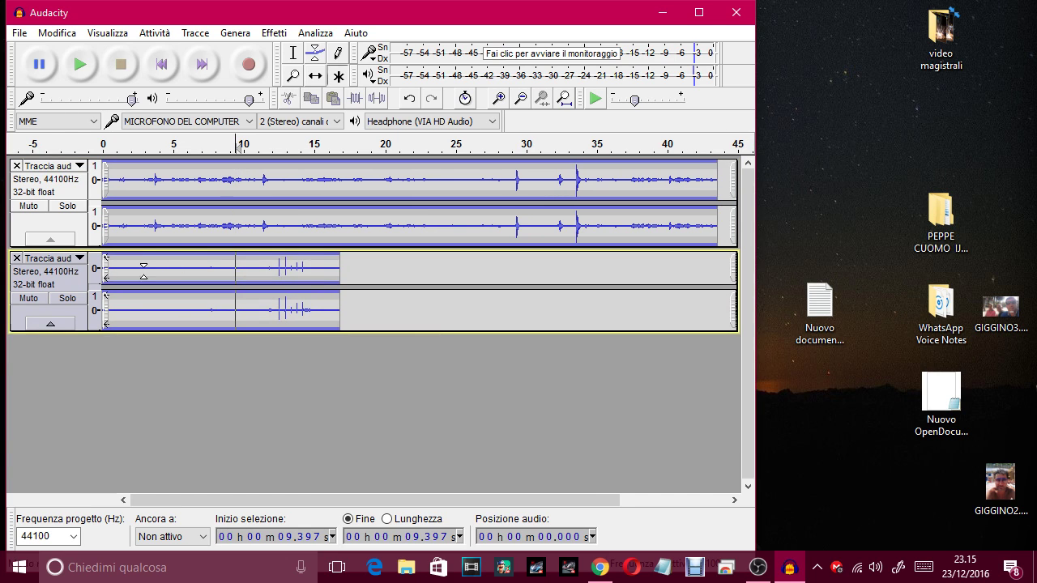
Step: Shape the second track's volume envelope with points near 2.5, 7.5 and 14.5 seconds, fading the level down after the first point
{"action": "left_click", "coordinate": [137, 272]}
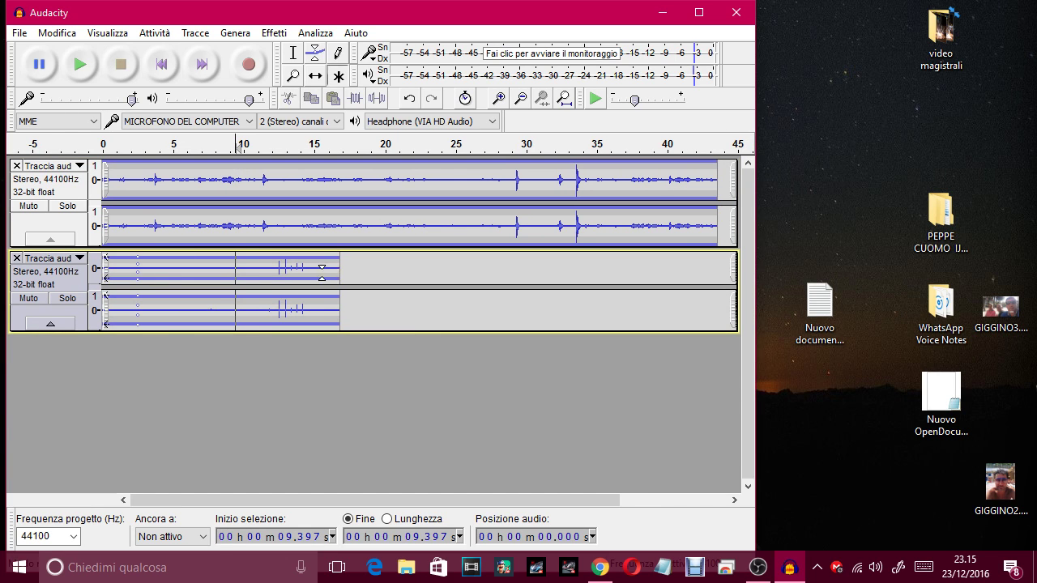
{"action": "left_click", "coordinate": [295, 268]}
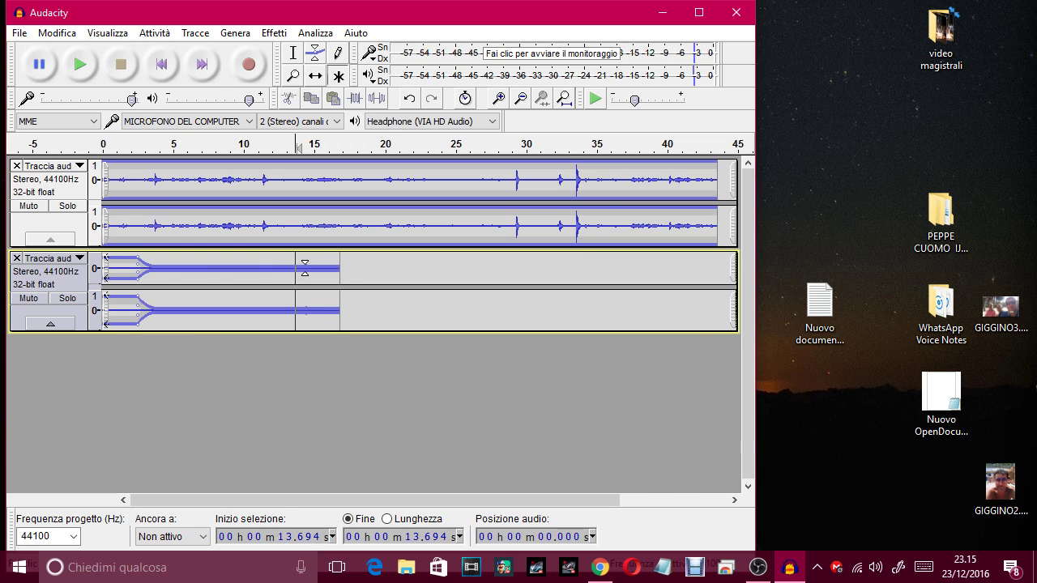
{"action": "left_click", "coordinate": [210, 267]}
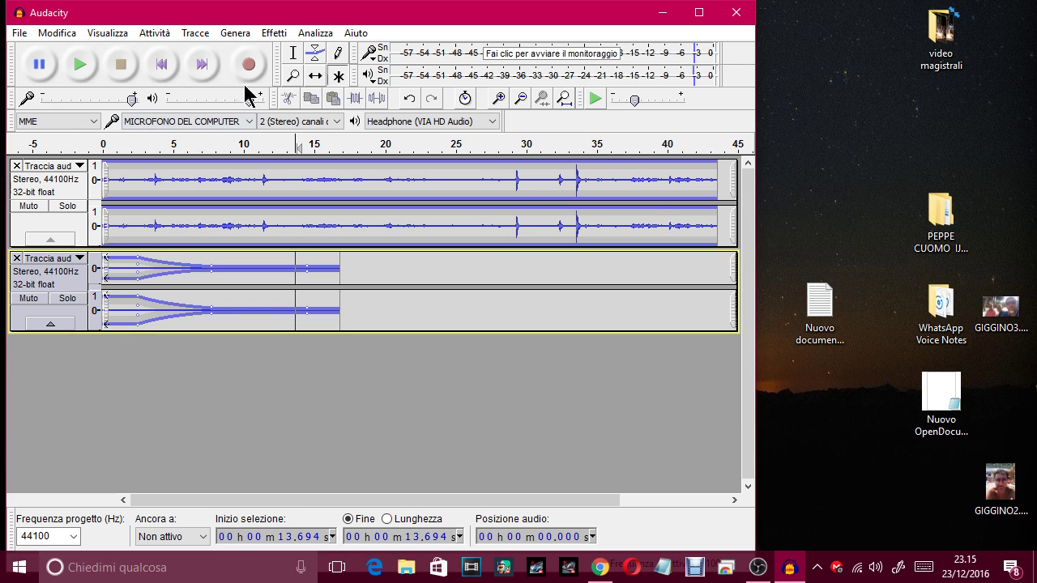
Step: Play both tracks from the cursor, select 3.896 to 4.870 seconds in the first track, and stop playback
{"action": "left_click", "coordinate": [79, 64]}
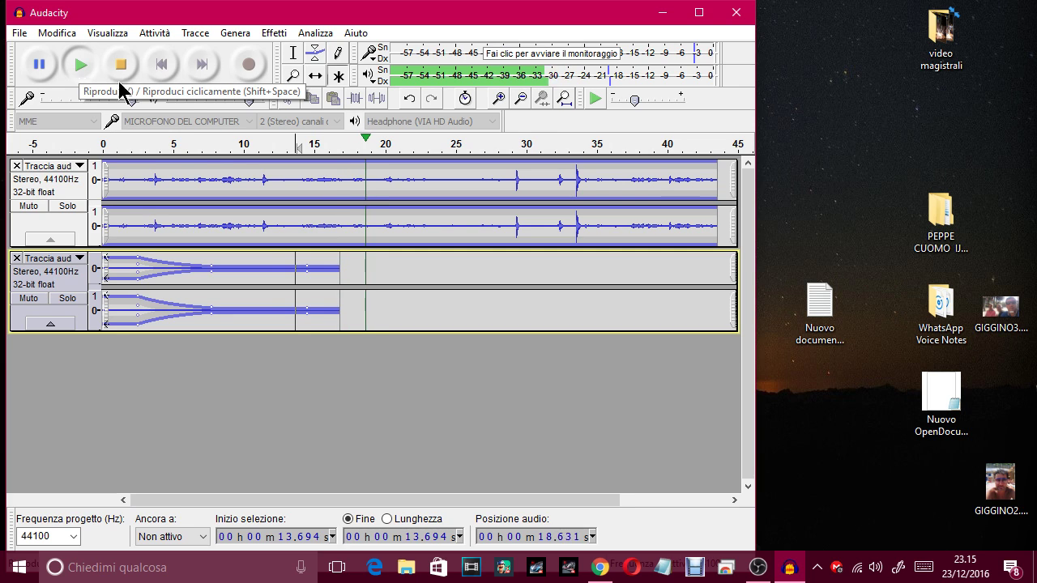
{"action": "left_click", "coordinate": [157, 168]}
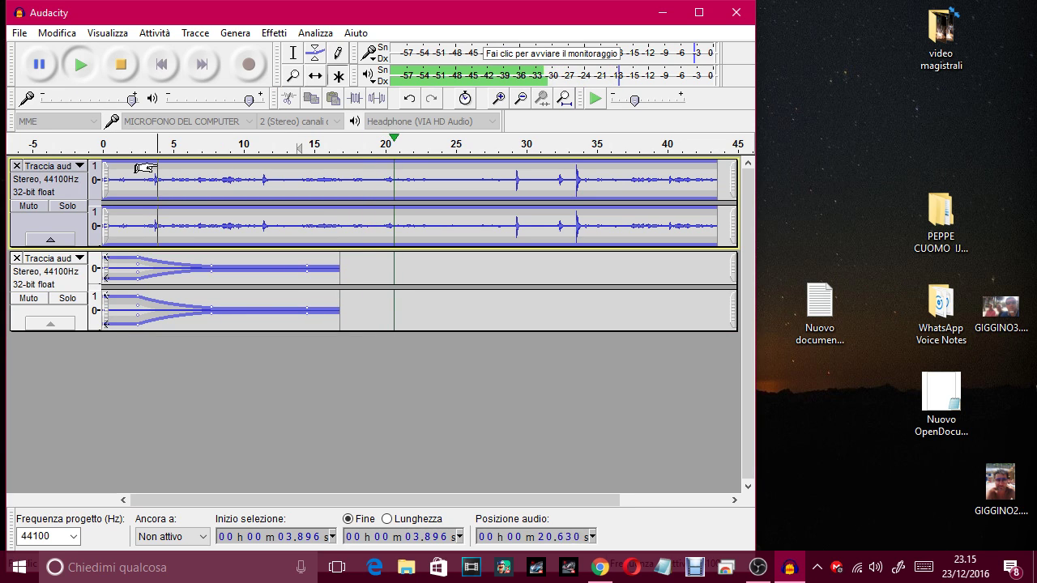
{"action": "left_click_drag", "start_coordinate": [157, 168], "coordinate": [171, 169]}
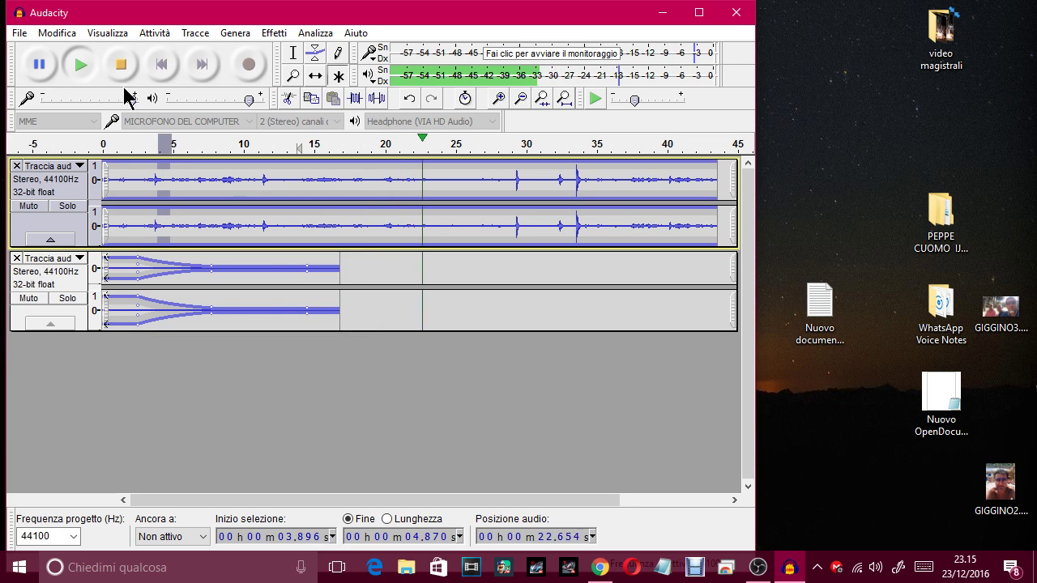
{"action": "left_click", "coordinate": [122, 68]}
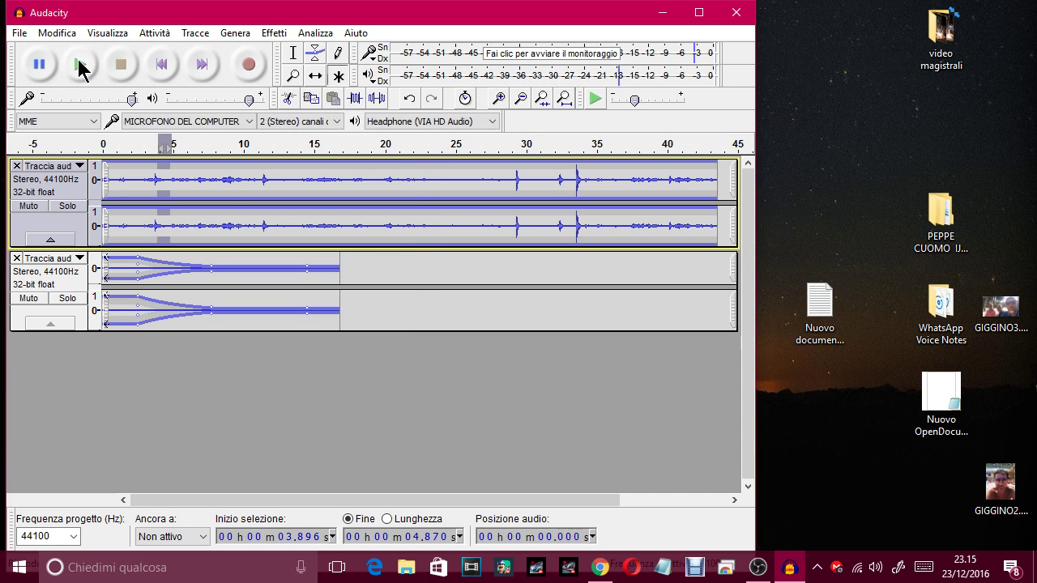
Step: Play the short selection, and select and play the first track from 4.870 to 13.751 seconds
{"action": "left_click", "coordinate": [78, 66]}
{"action": "left_click_drag", "start_coordinate": [159, 185], "coordinate": [299, 201]}
{"action": "left_click", "coordinate": [79, 67]}
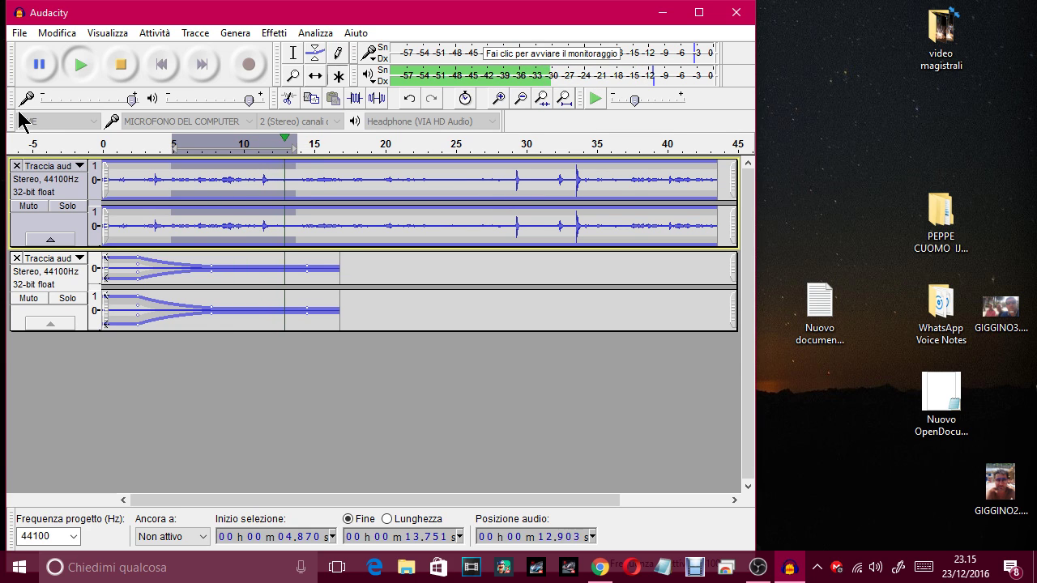
Step: Activate the Envelope Tool, then briefly play the selected range and stop it
{"action": "left_click", "coordinate": [316, 56]}
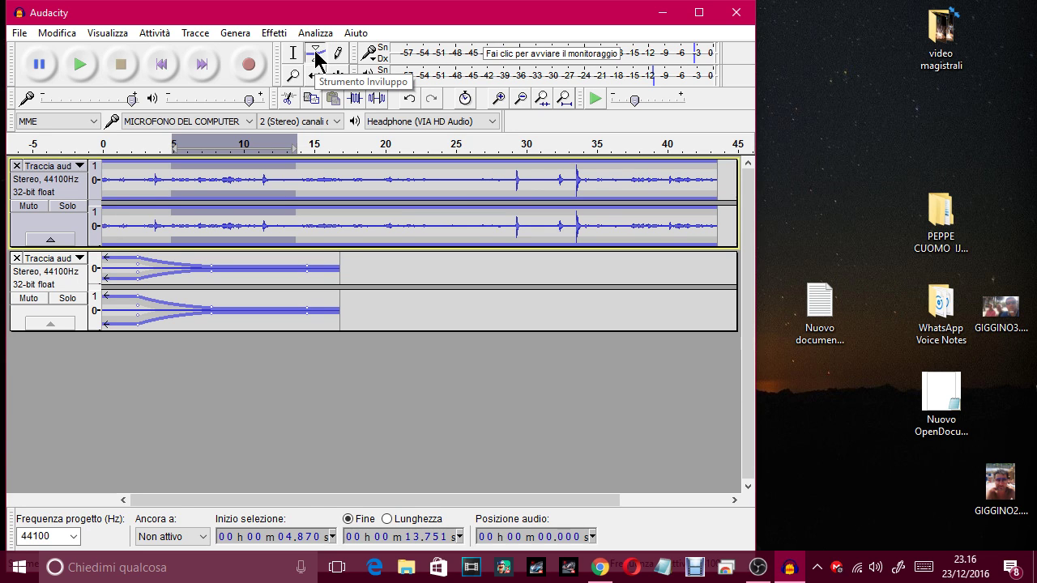
{"action": "left_click", "coordinate": [81, 67]}
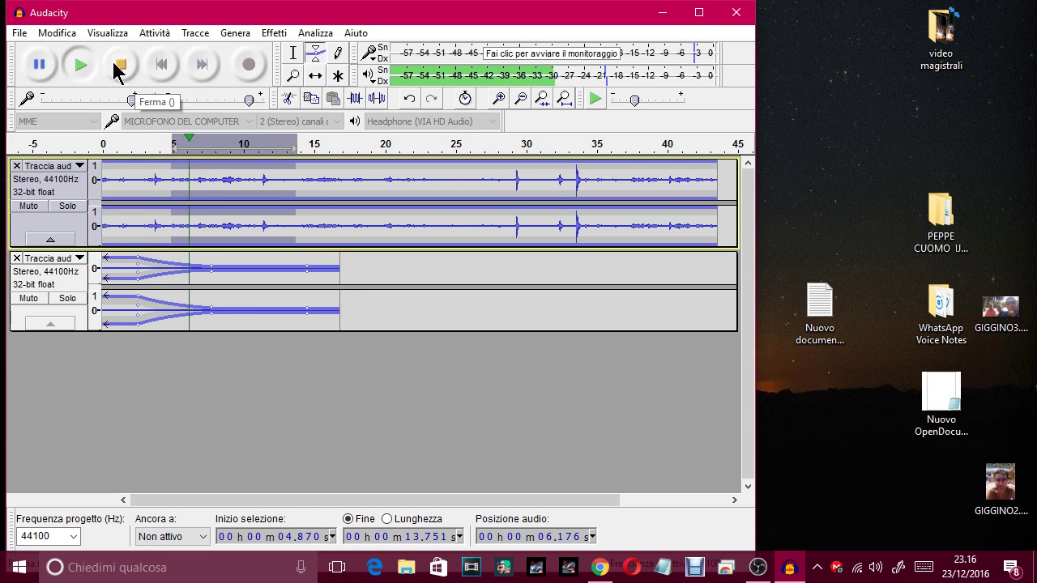
{"action": "left_click", "coordinate": [119, 66]}
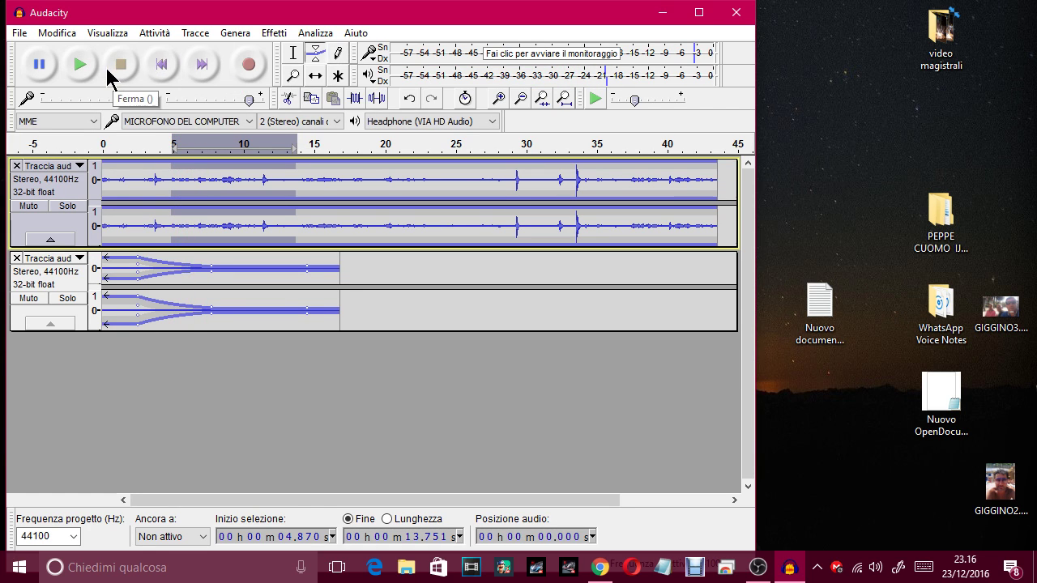
Step: Export the first 200 samples of the selection with Sample Data Export as a sample-data text file in the home directory
{"action": "left_click", "coordinate": [326, 33]}
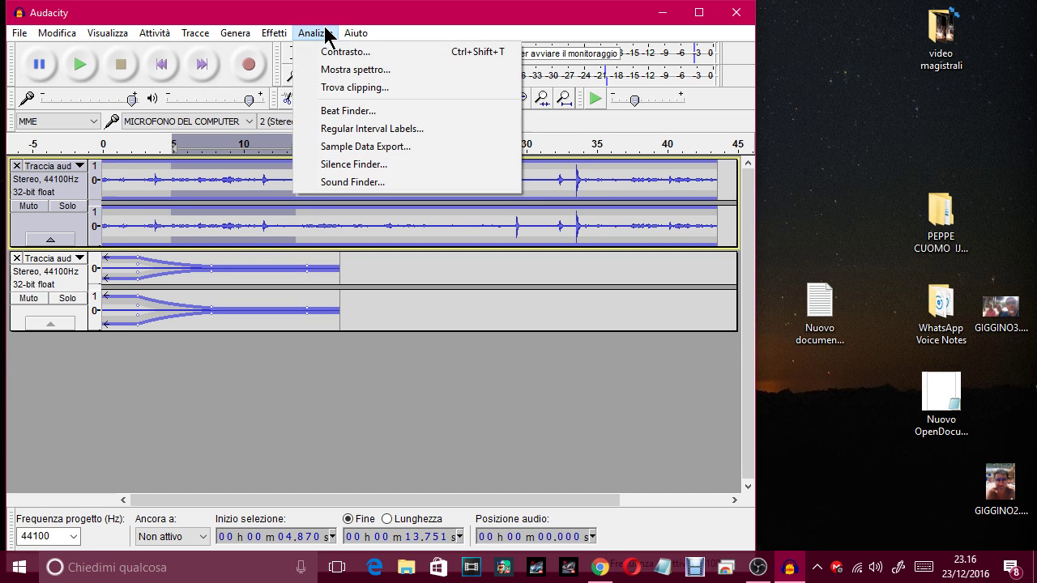
{"action": "left_click", "coordinate": [373, 147]}
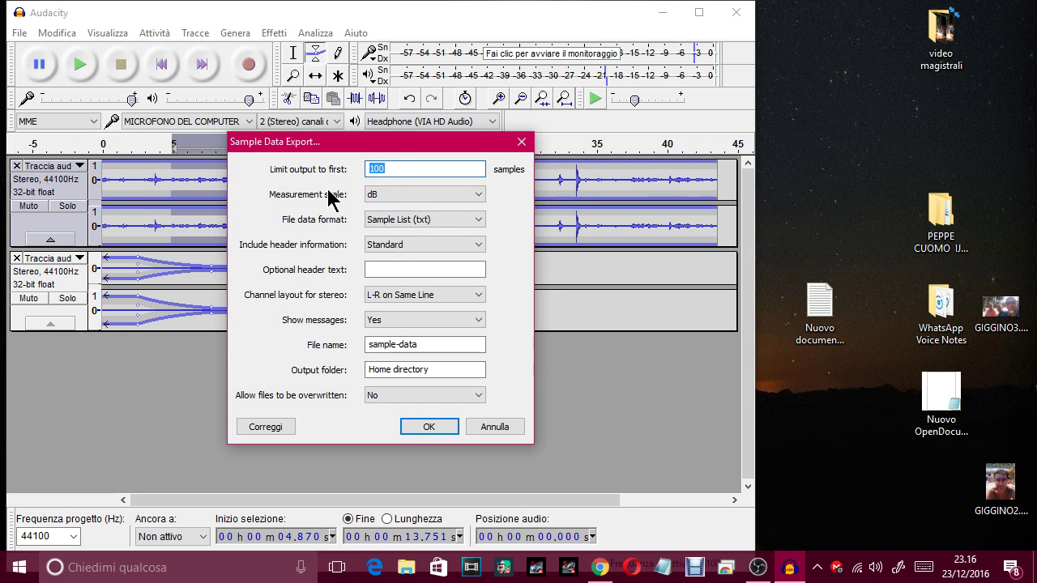
{"action": "type", "text": "200"}
{"action": "left_click", "coordinate": [431, 424]}
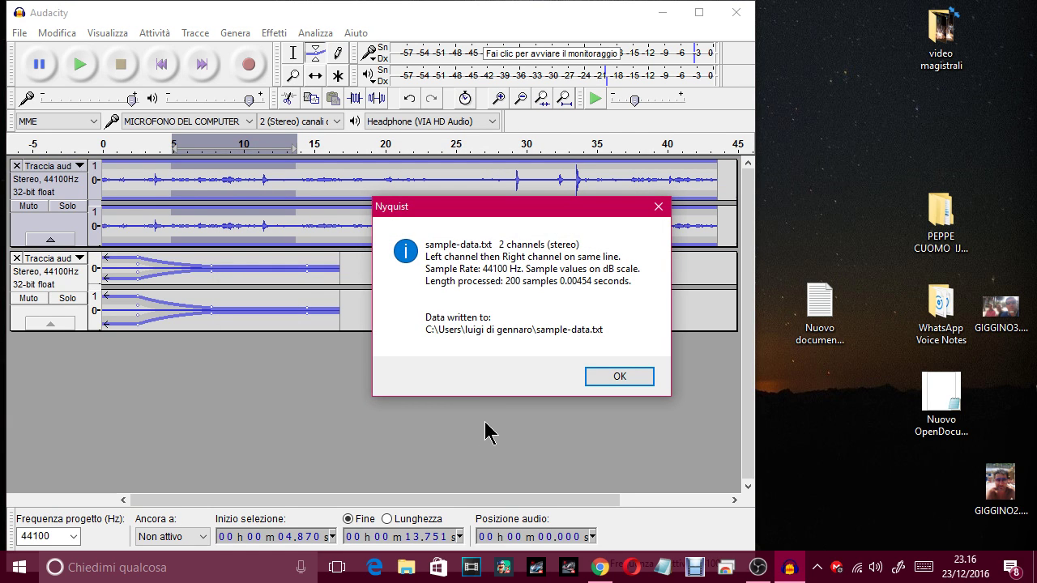
{"action": "left_click", "coordinate": [617, 377]}
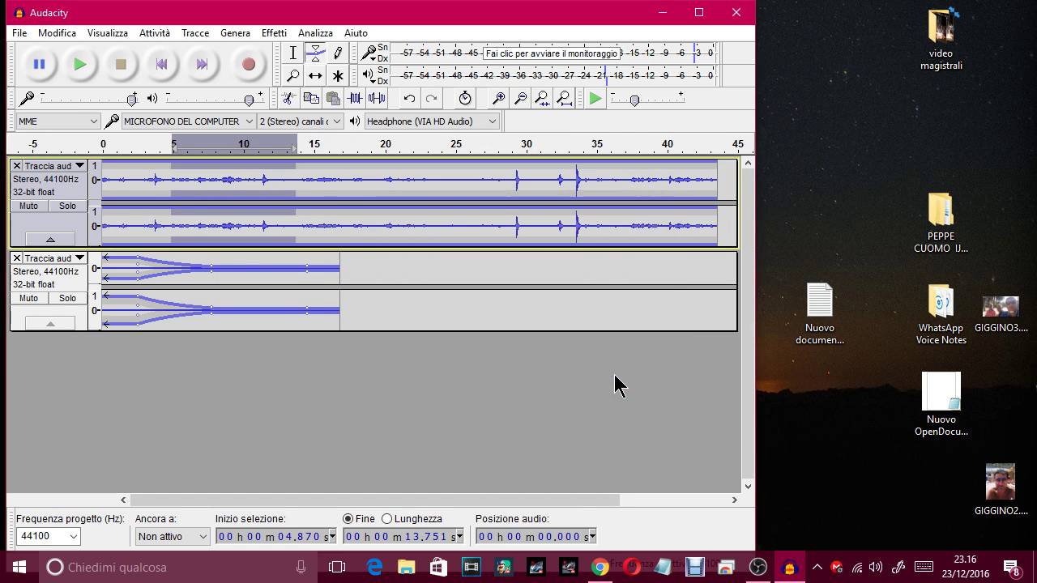
Step: Label the sounds in the selected range by running Sound Finder in debug mode with its default settings
{"action": "left_click", "coordinate": [323, 34]}
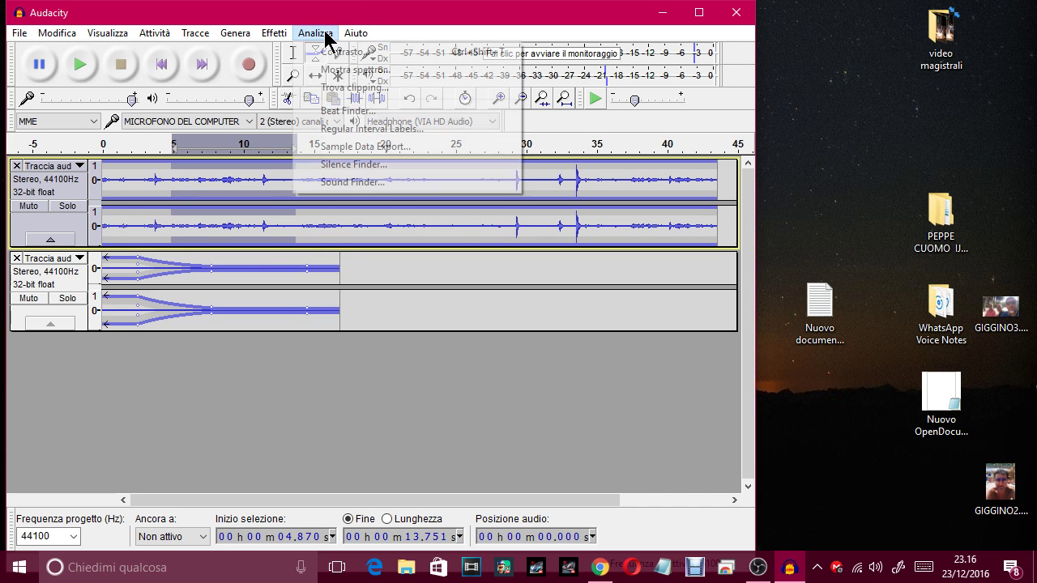
{"action": "left_click", "coordinate": [363, 182]}
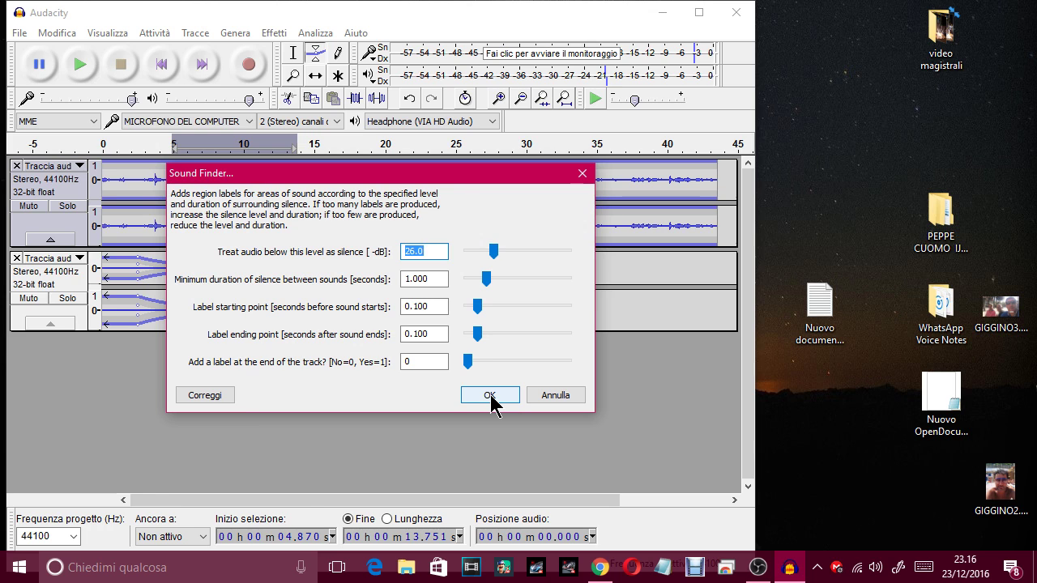
{"action": "left_click", "coordinate": [220, 398]}
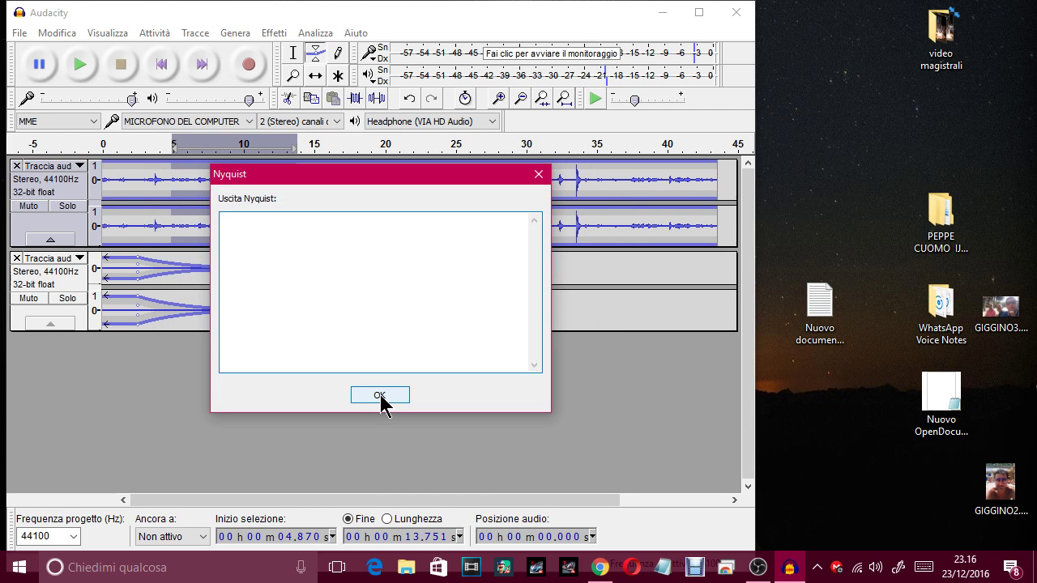
{"action": "left_click", "coordinate": [381, 396]}
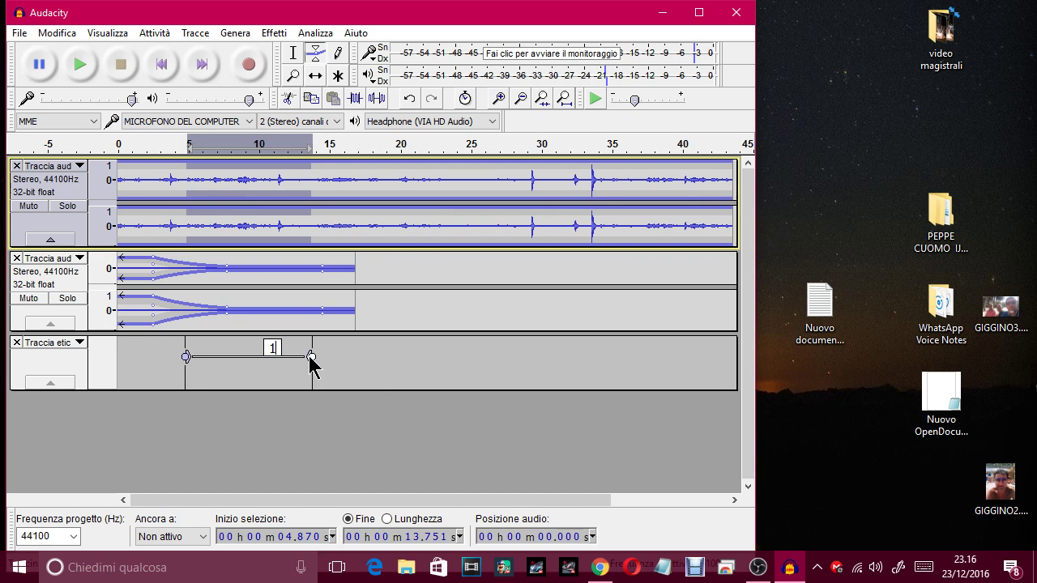
Step: Move the sound label so it spans 5.844 to 14.794 seconds, and finish editing its text
{"action": "left_click_drag", "start_coordinate": [312, 363], "coordinate": [397, 364]}
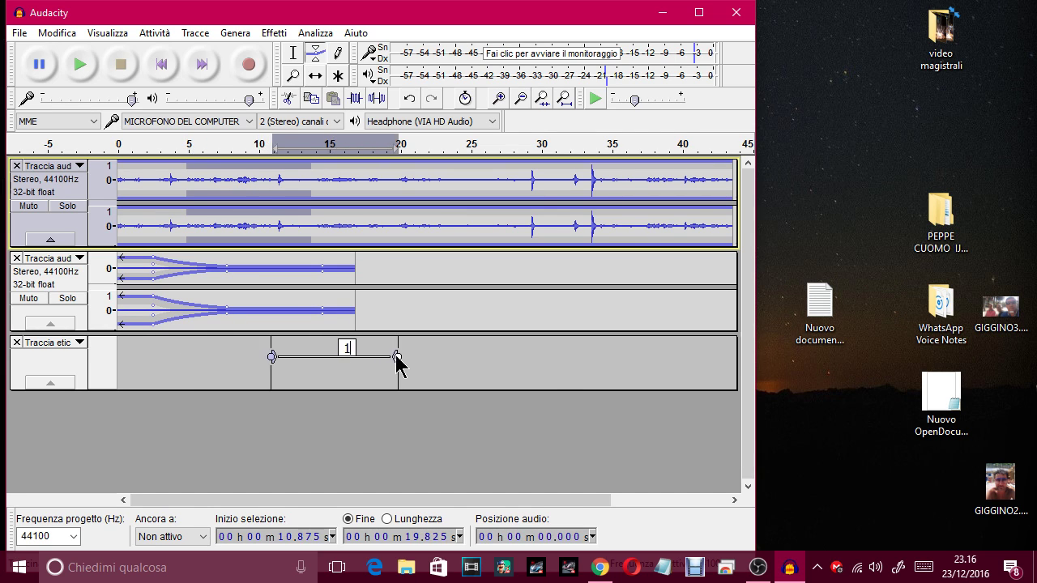
{"action": "left_click_drag", "start_coordinate": [273, 361], "coordinate": [199, 340]}
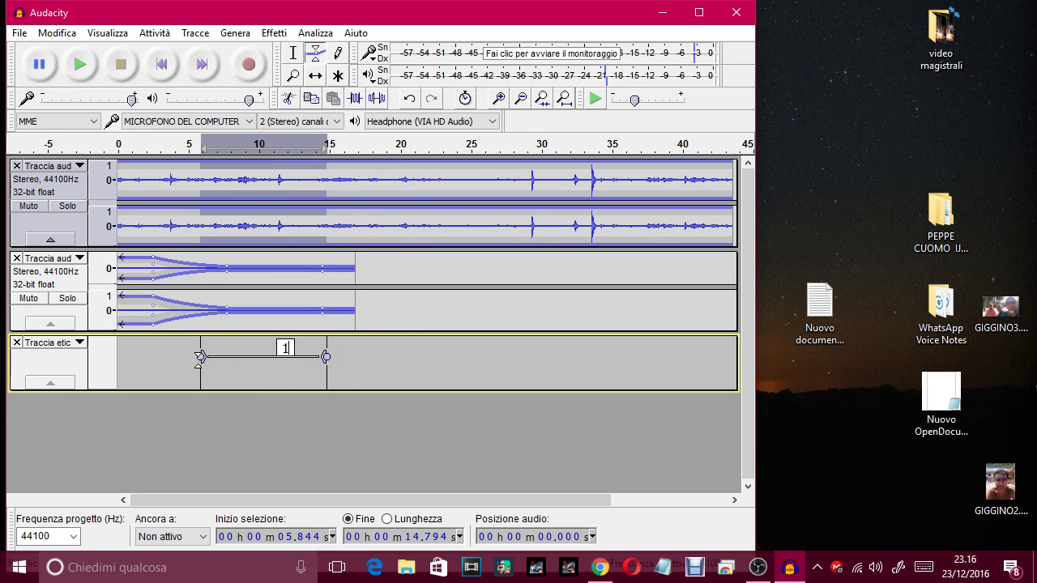
{"action": "left_click", "coordinate": [246, 357]}
Step: Run Sound Finder on the selected range with 1.490 seconds minimum silence and label starting and ending points of 0.200 seconds
{"action": "left_click", "coordinate": [315, 32]}
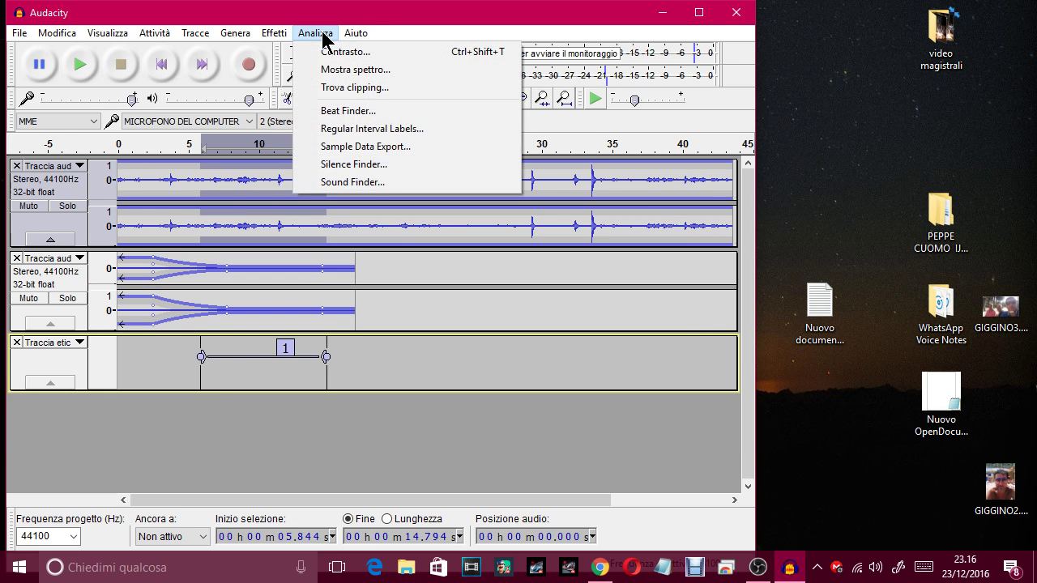
{"action": "left_click", "coordinate": [364, 182]}
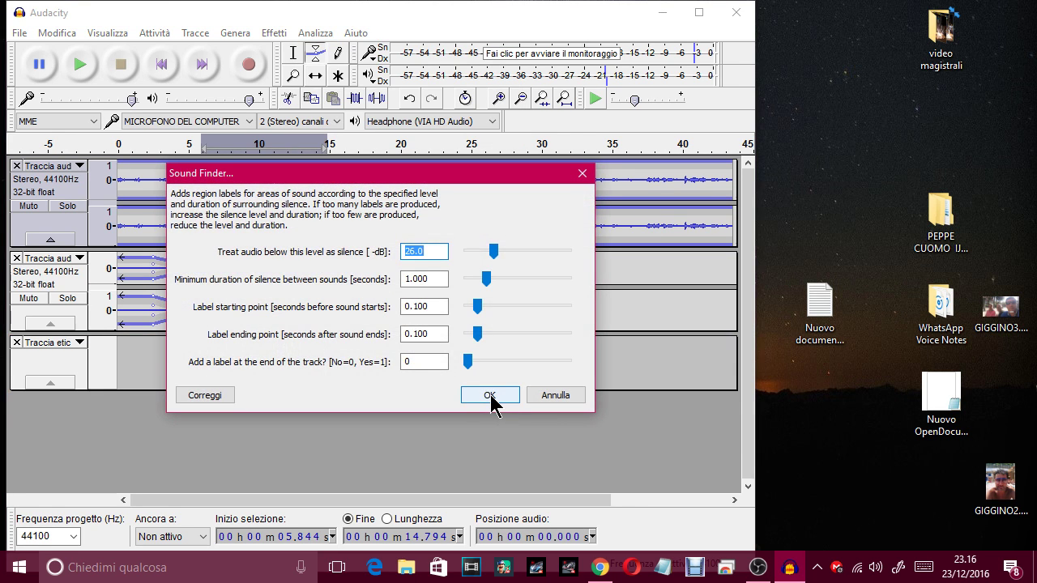
{"action": "left_click", "coordinate": [504, 332]}
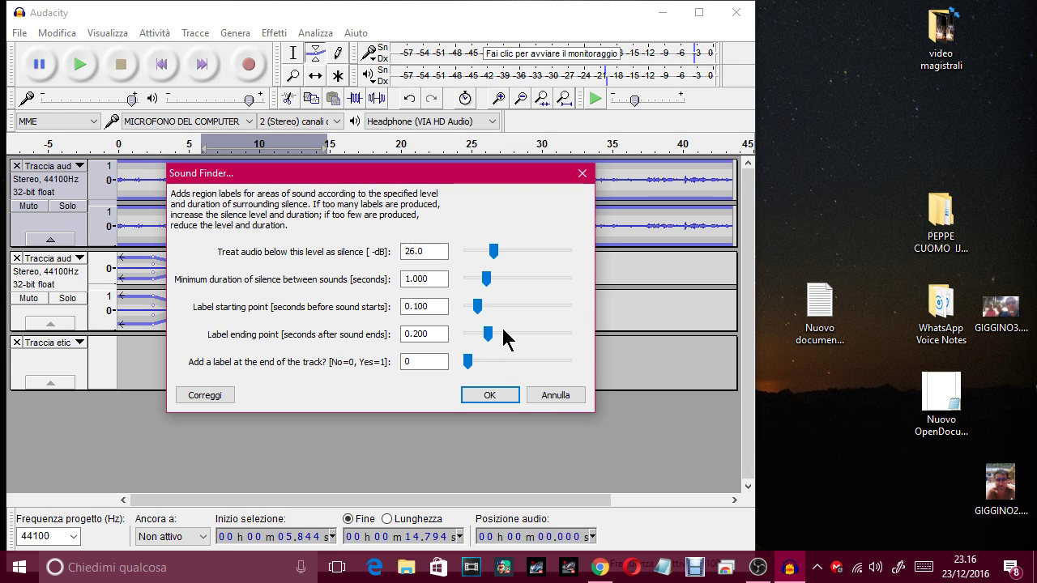
{"action": "left_click", "coordinate": [509, 308]}
{"action": "left_click", "coordinate": [514, 281]}
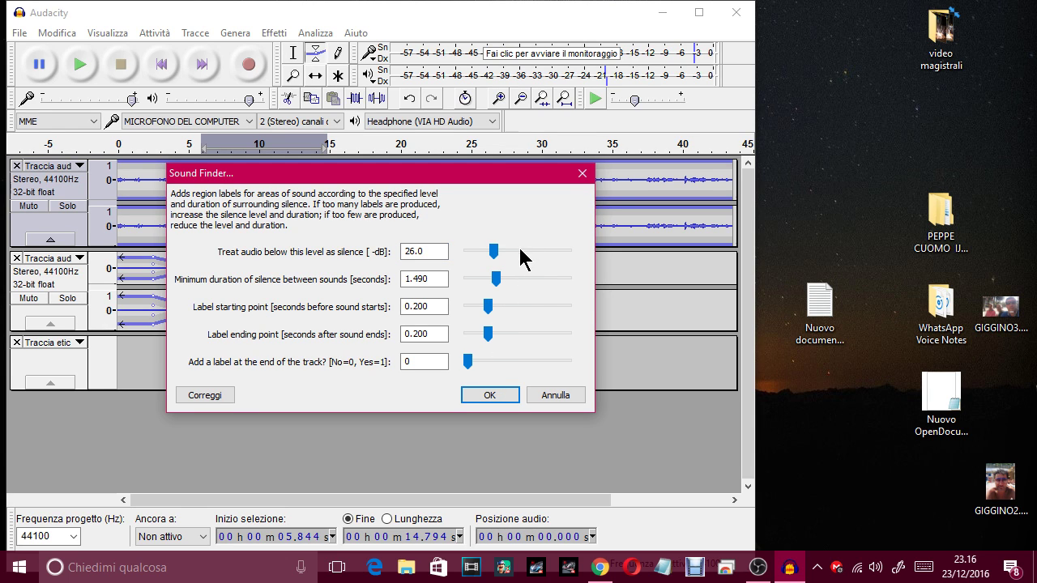
{"action": "left_click", "coordinate": [521, 257]}
{"action": "left_click", "coordinate": [501, 397]}
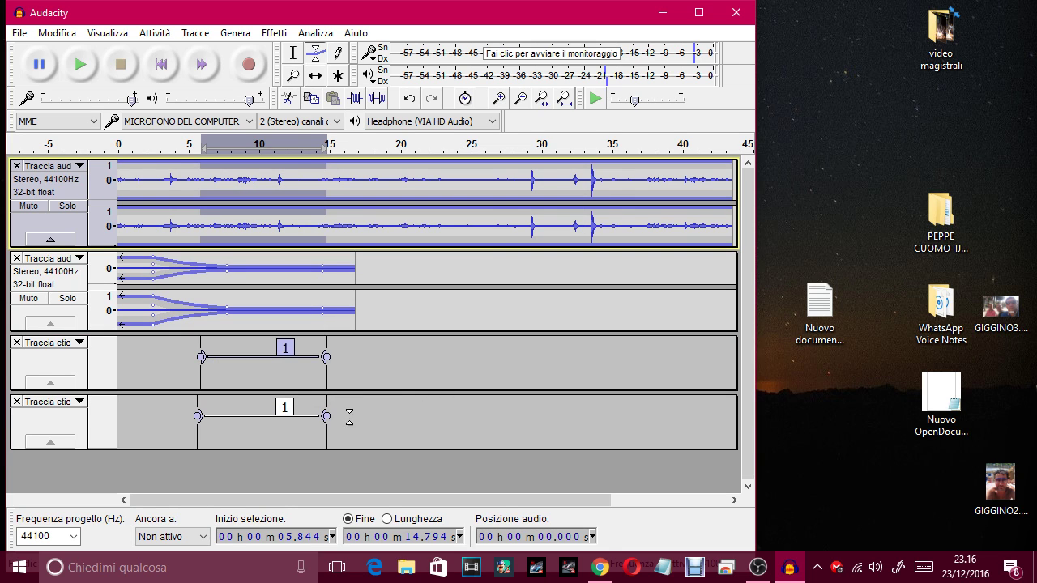
Step: Move the upper label track above the second audio track, then briefly play the selected range and stop it
{"action": "left_click", "coordinate": [79, 344]}
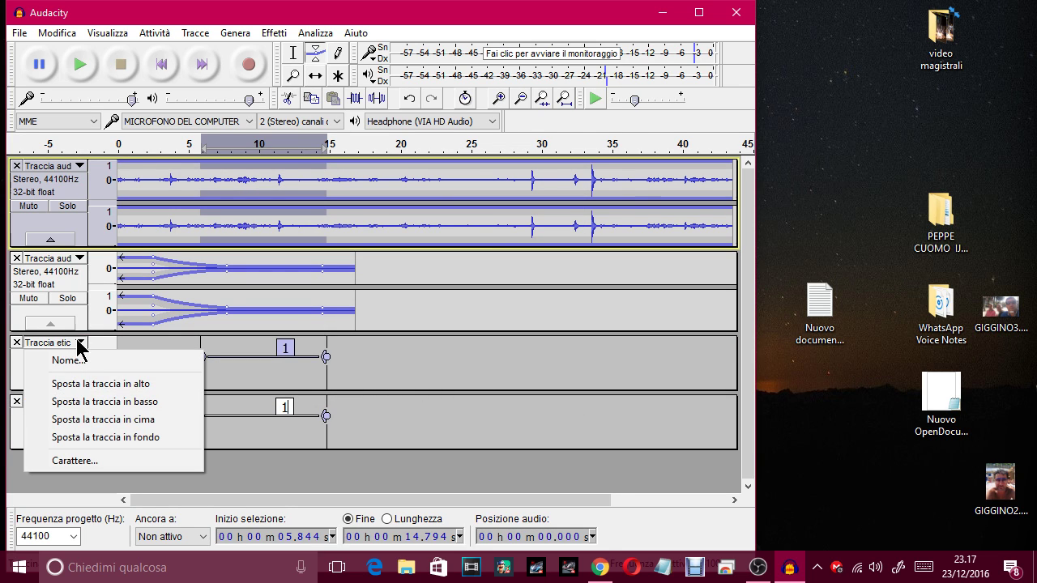
{"action": "left_click", "coordinate": [119, 385]}
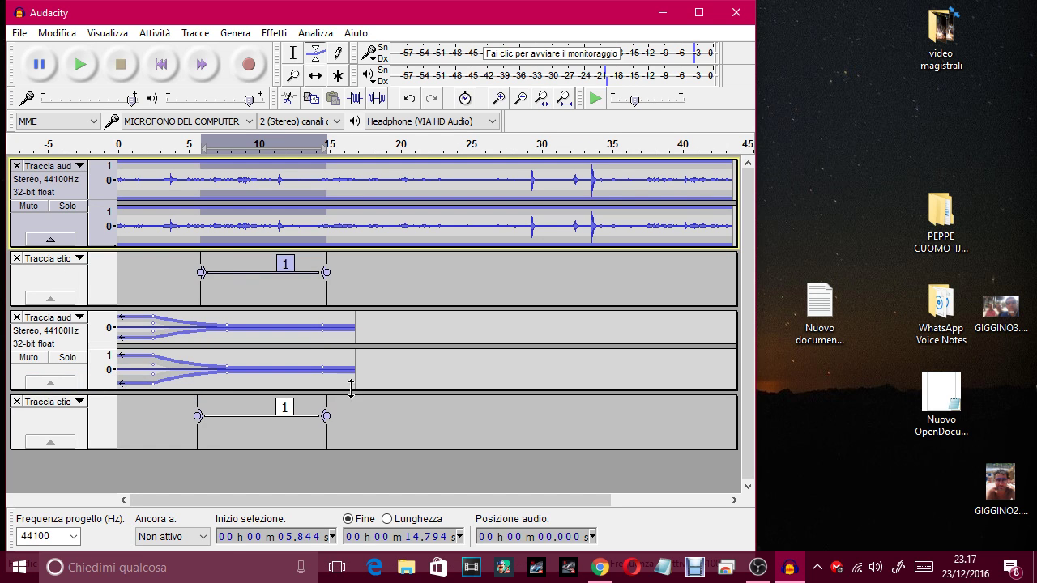
{"action": "left_click", "coordinate": [77, 68]}
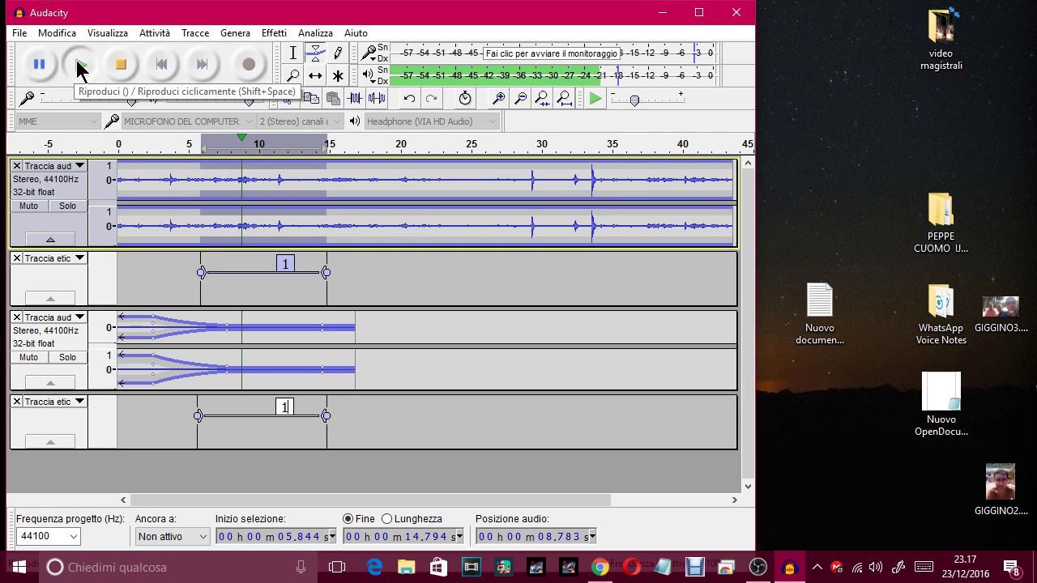
{"action": "left_click", "coordinate": [120, 71]}
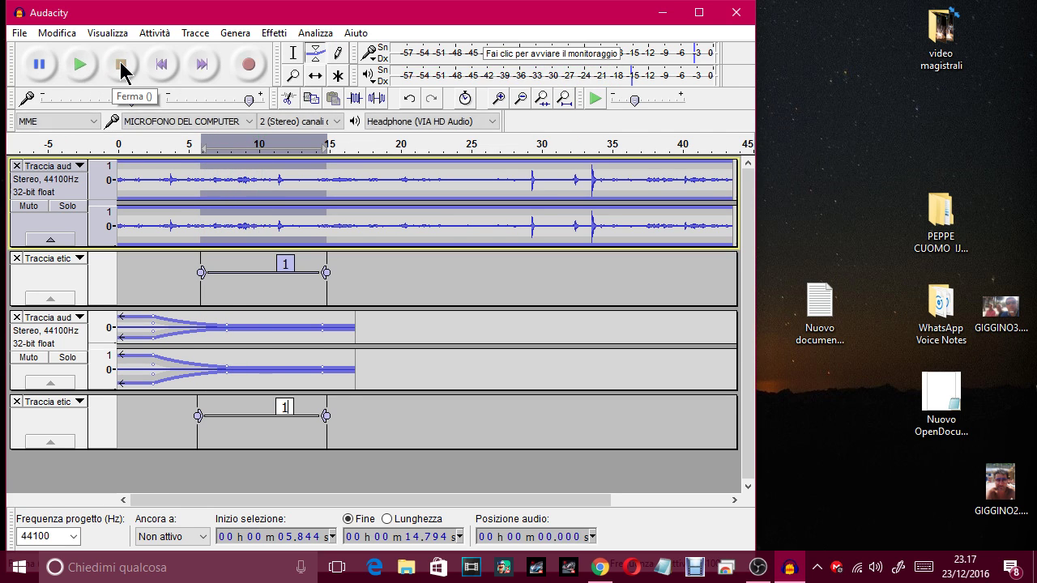
Step: Close the Audacity project without saving its changes
{"action": "left_click", "coordinate": [746, 14]}
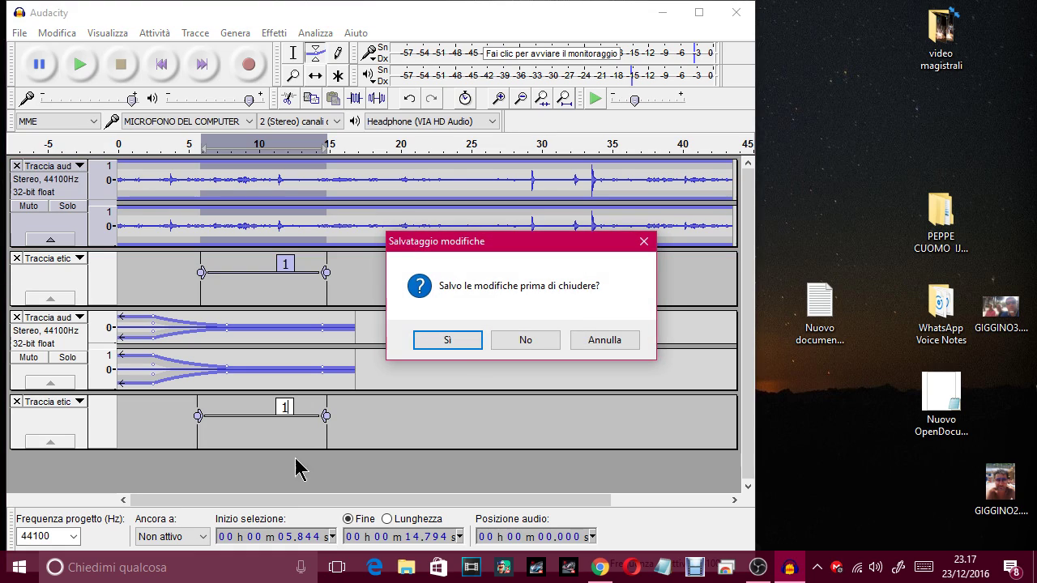
{"action": "left_click", "coordinate": [528, 341]}
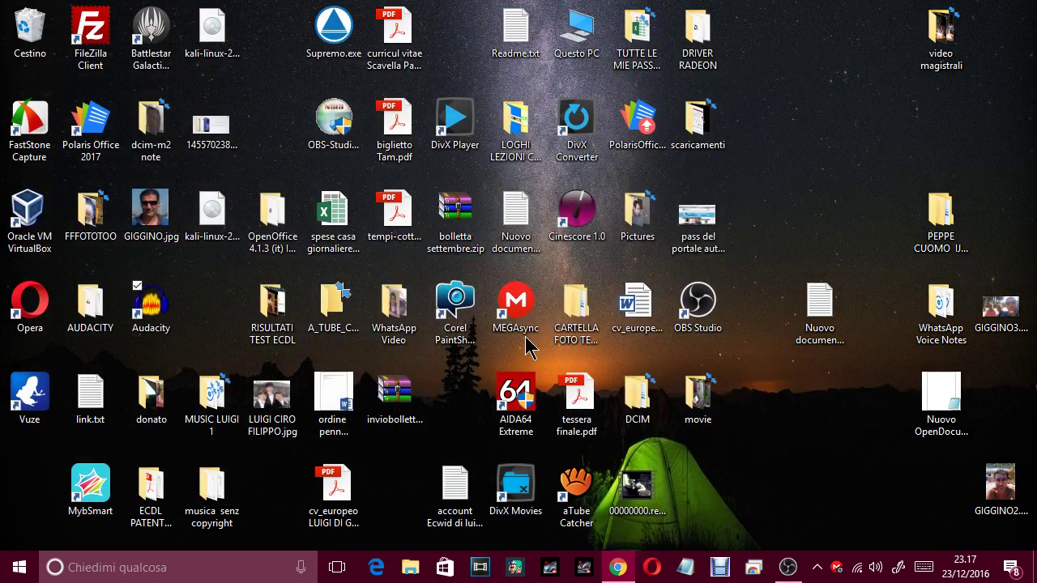
Step: Switch to OBS Studio and bring its main window to the front
{"action": "left_click", "coordinate": [786, 569]}
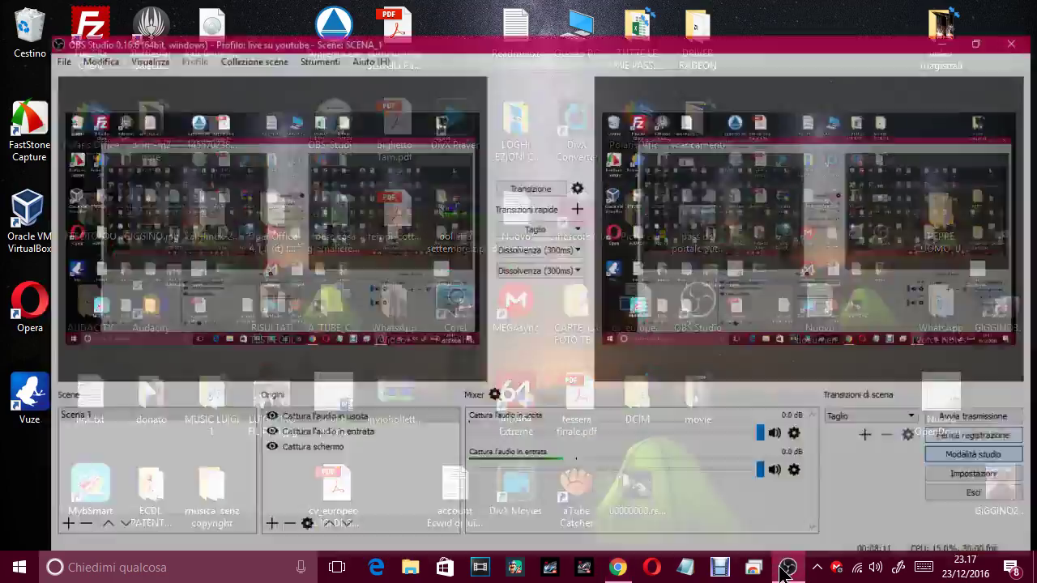
{"action": "left_click", "coordinate": [786, 569]}
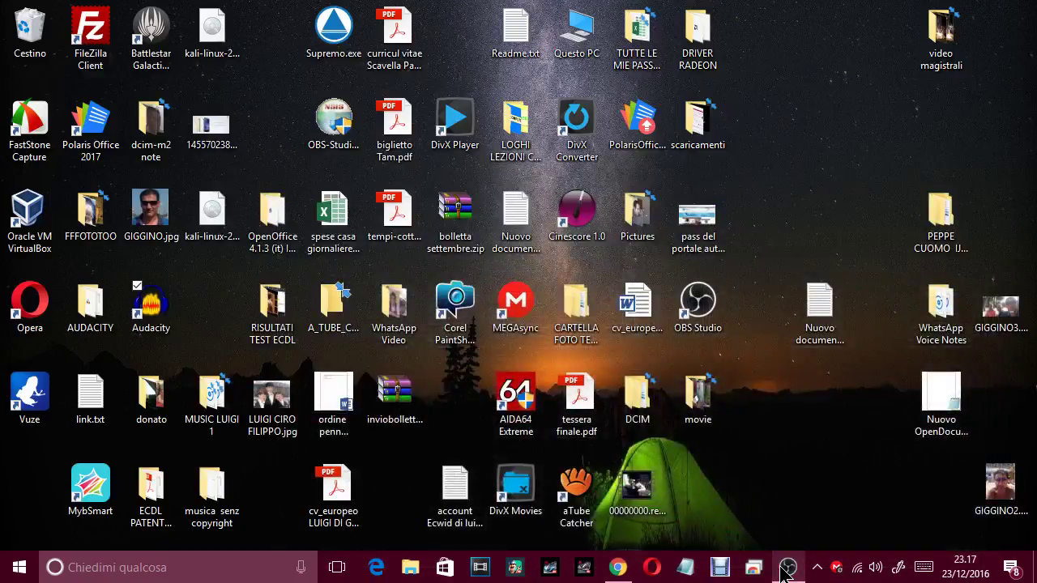
{"action": "left_click", "coordinate": [786, 569]}
{"action": "left_click", "coordinate": [786, 568]}
{"action": "left_click", "coordinate": [786, 568]}
{"action": "left_click", "coordinate": [786, 569]}
{"action": "left_click", "coordinate": [786, 569]}
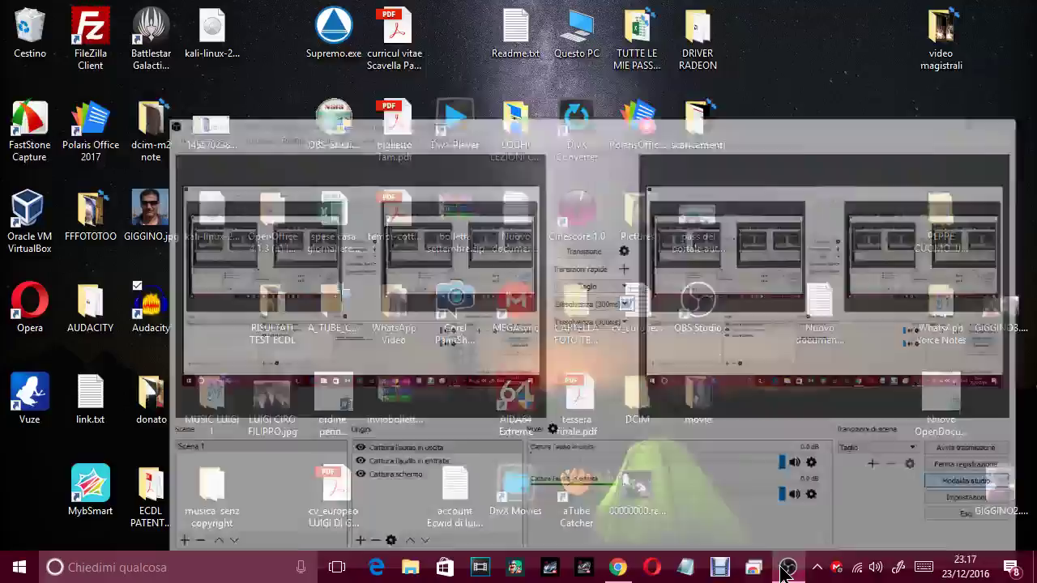
{"action": "left_click", "coordinate": [786, 569]}
{"action": "left_click", "coordinate": [786, 568]}
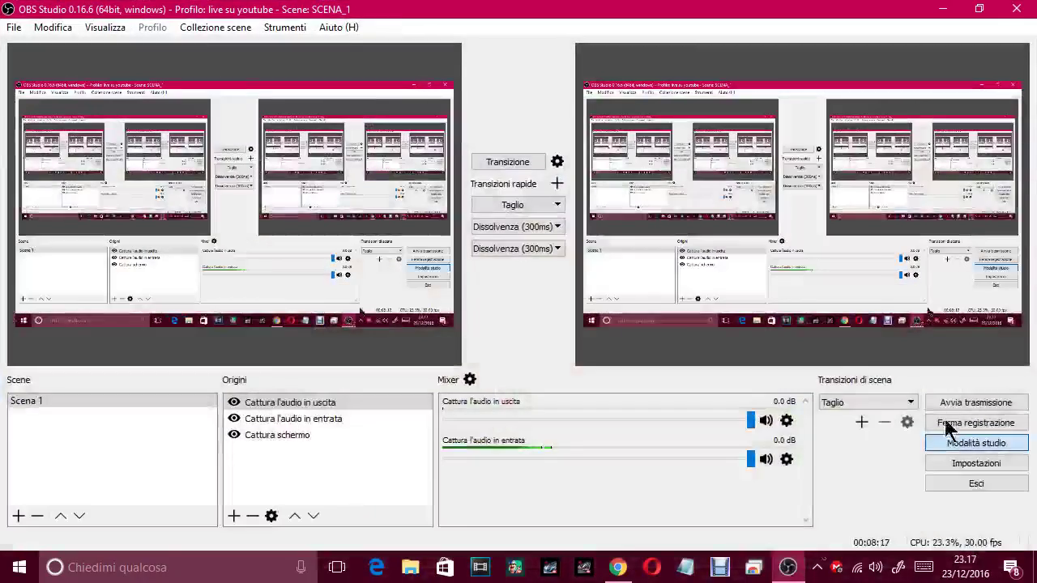